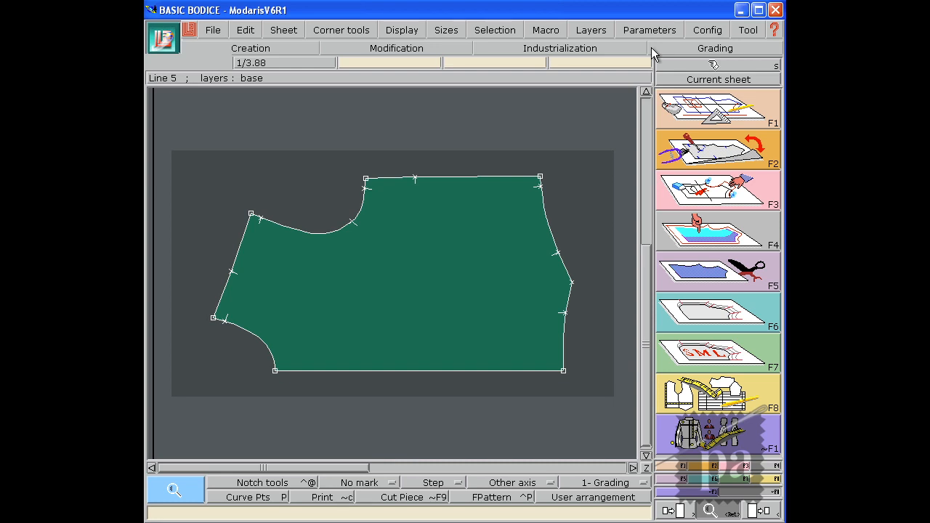
Set the length unit to inches and 16ths and the angle unit to degrees (Dg) in the parameters.
click(650, 29)
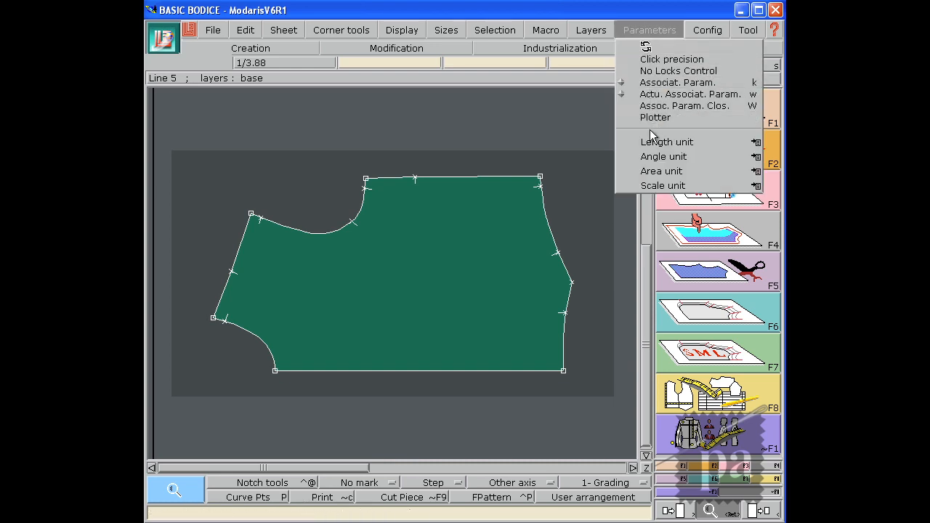
drag(652, 190, 509, 262)
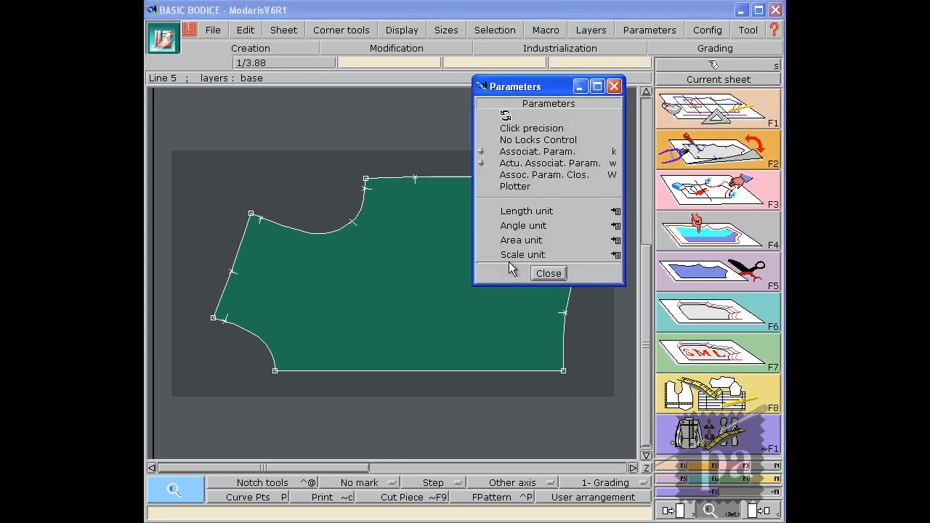
click(615, 215)
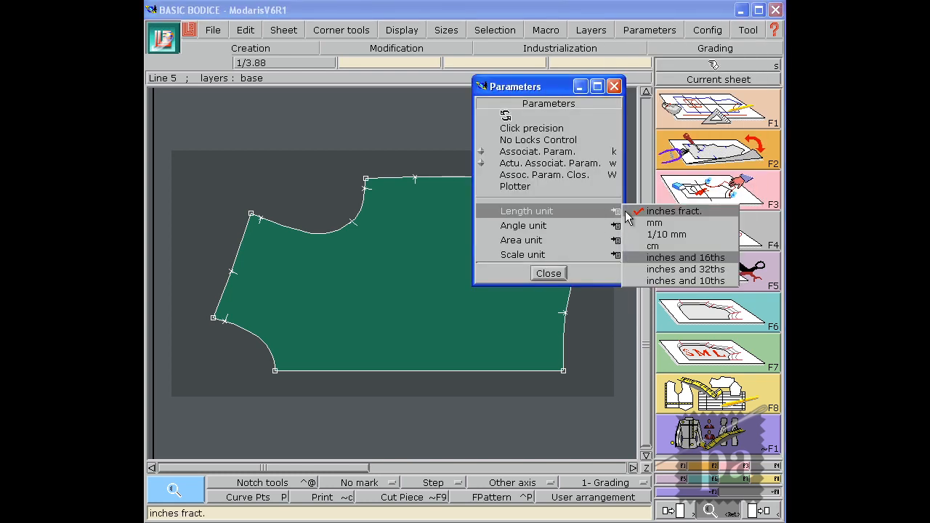
click(669, 263)
click(615, 225)
click(651, 254)
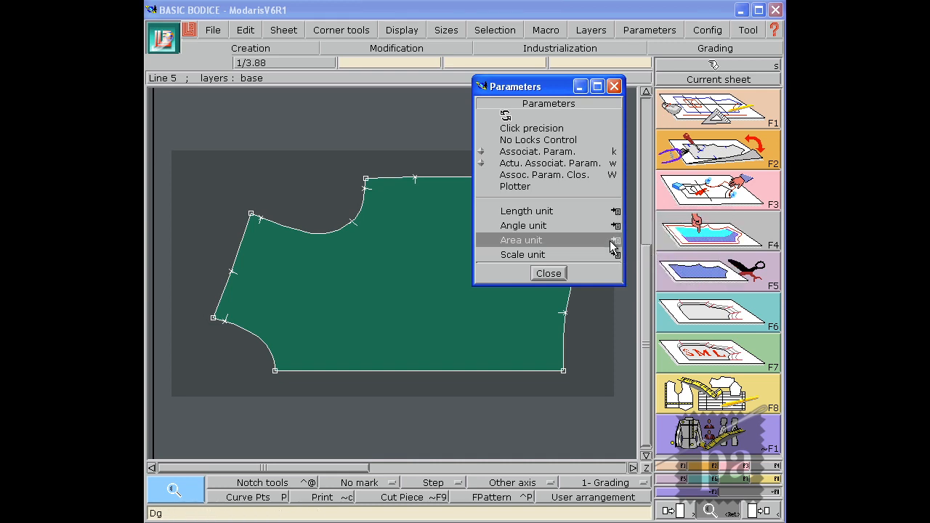
Choose the area unit and set the scale unit to % Scale.
click(614, 240)
click(662, 301)
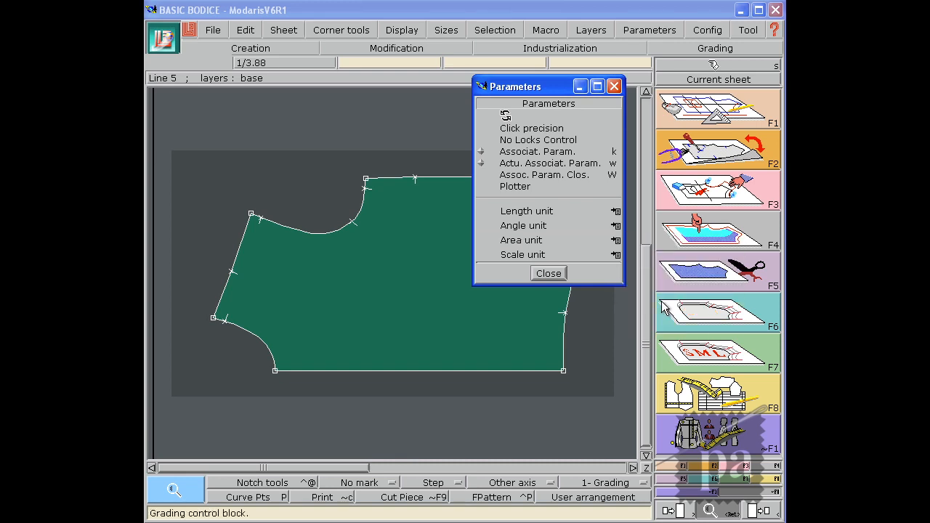
click(614, 255)
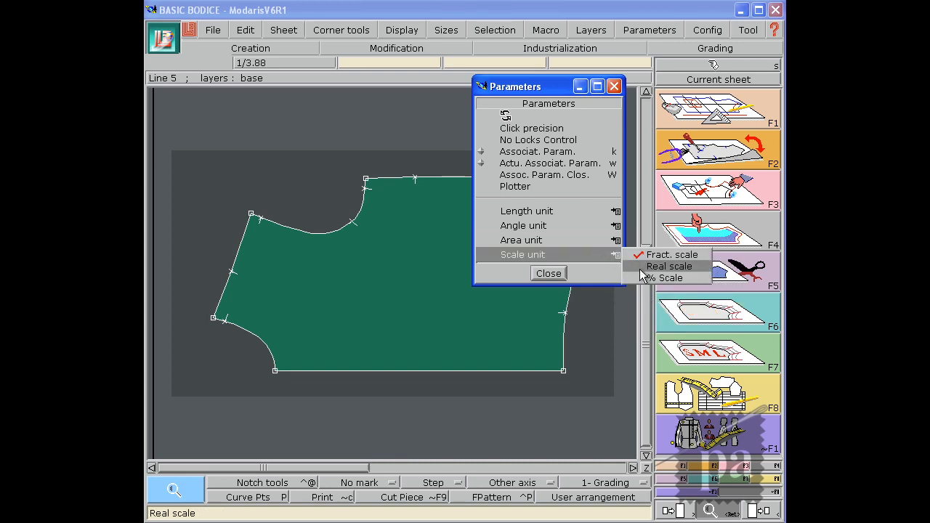
click(644, 278)
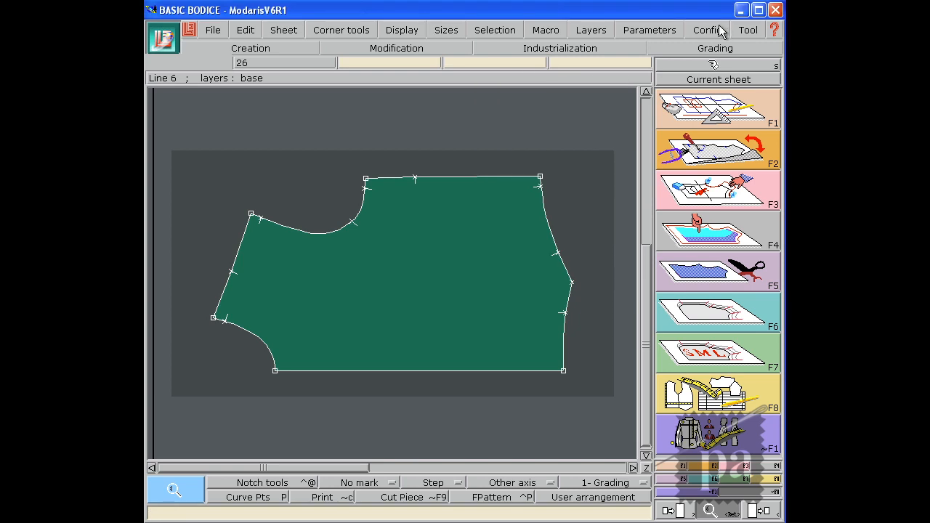
Switch the display of the controls from icons to text.
click(719, 30)
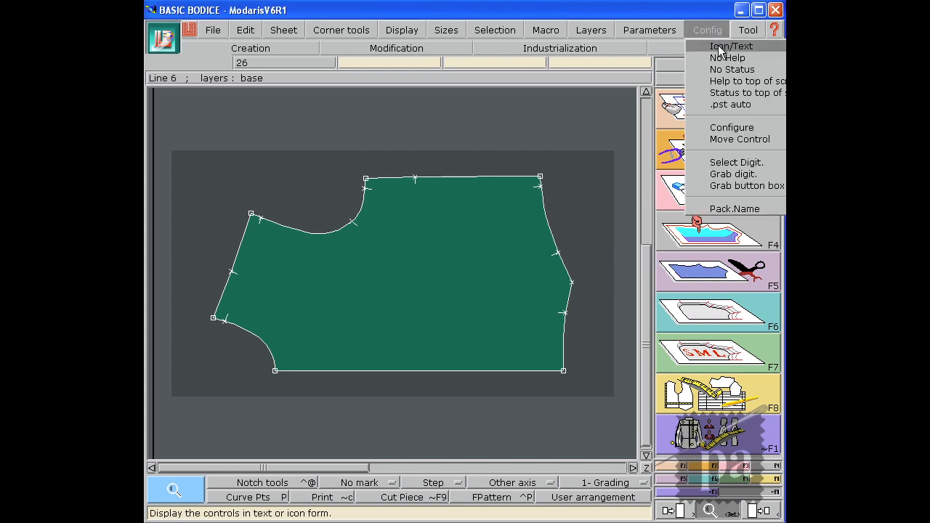
click(719, 47)
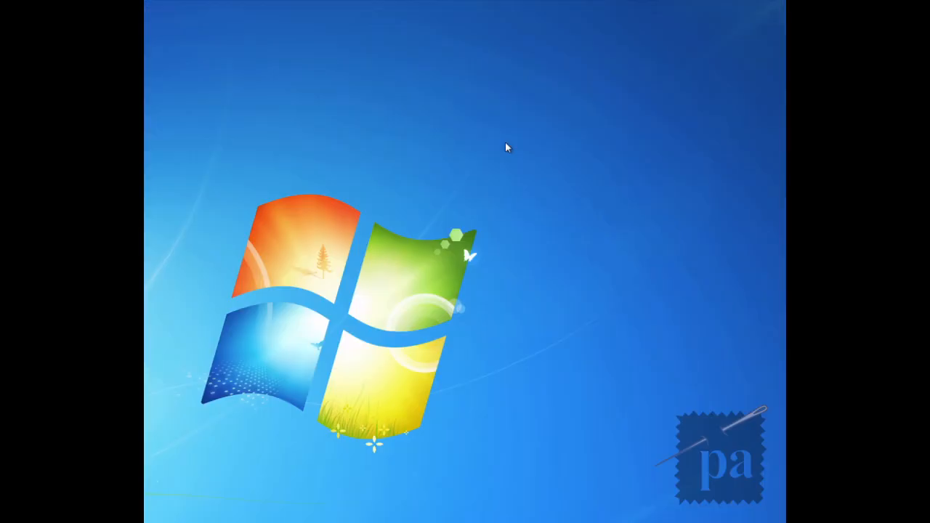
Create a new folder named LECTRA on the Windows desktop.
right_click(507, 144)
mouse_move(545, 223)
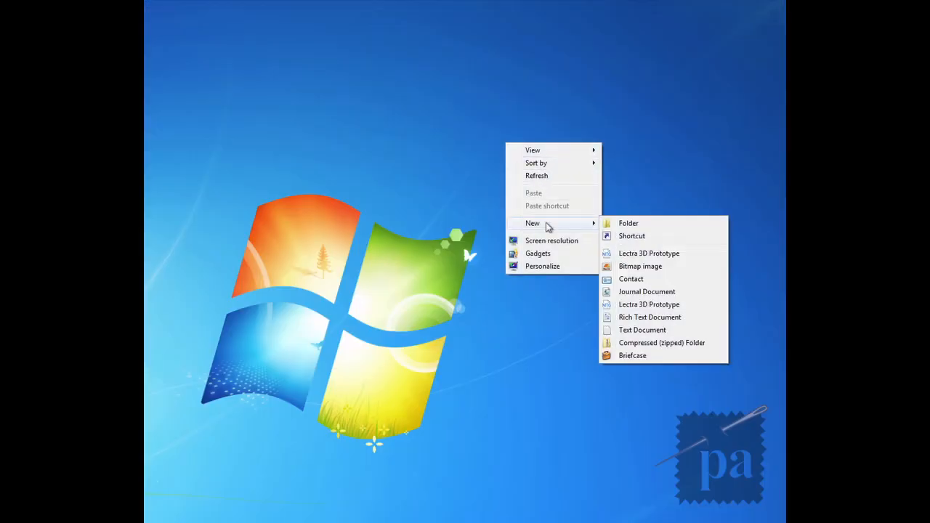
click(624, 224)
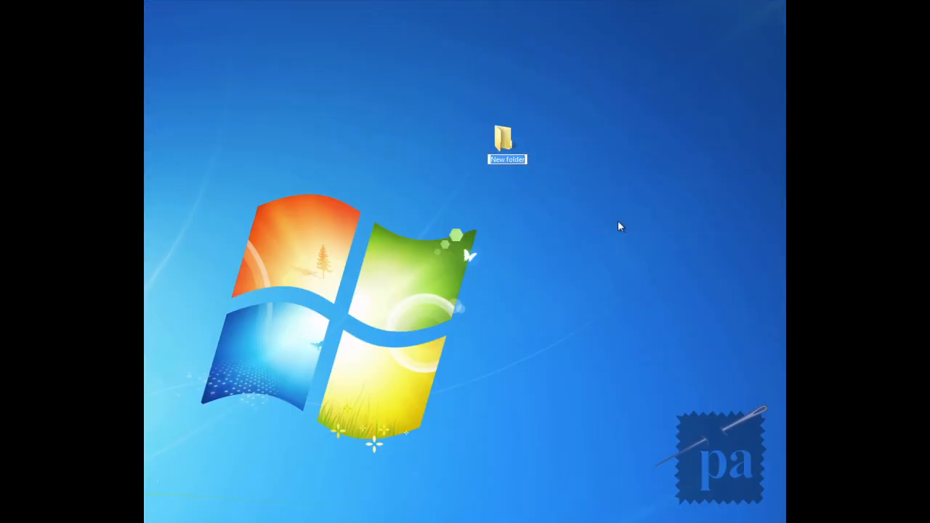
text(LECTRA)
key(Return)
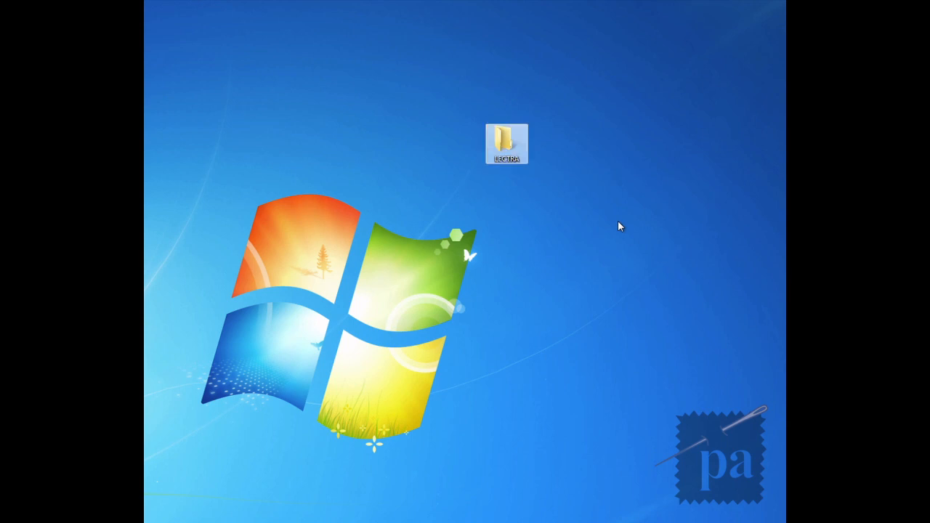
Open the LECTRA folder and create a subfolder named MISSYMDL in it.
double_click(515, 141)
right_click(249, 276)
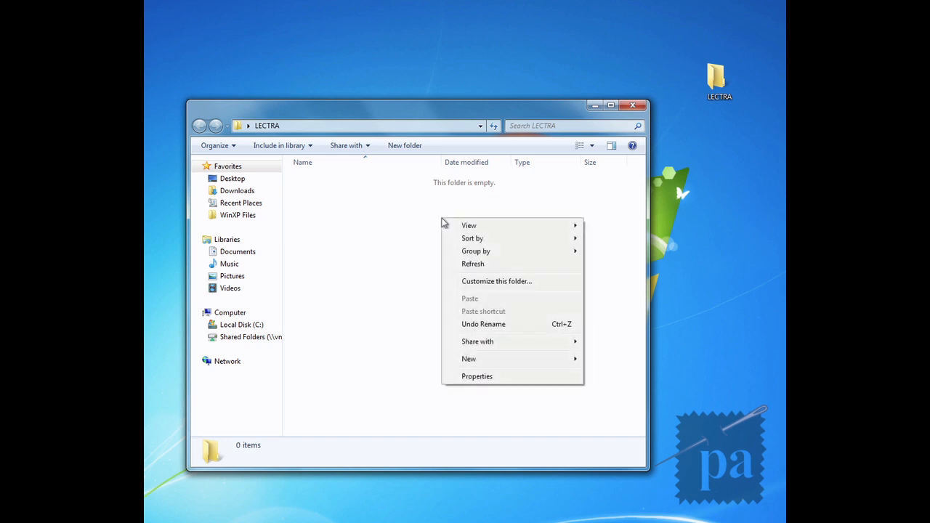
mouse_move(517, 360)
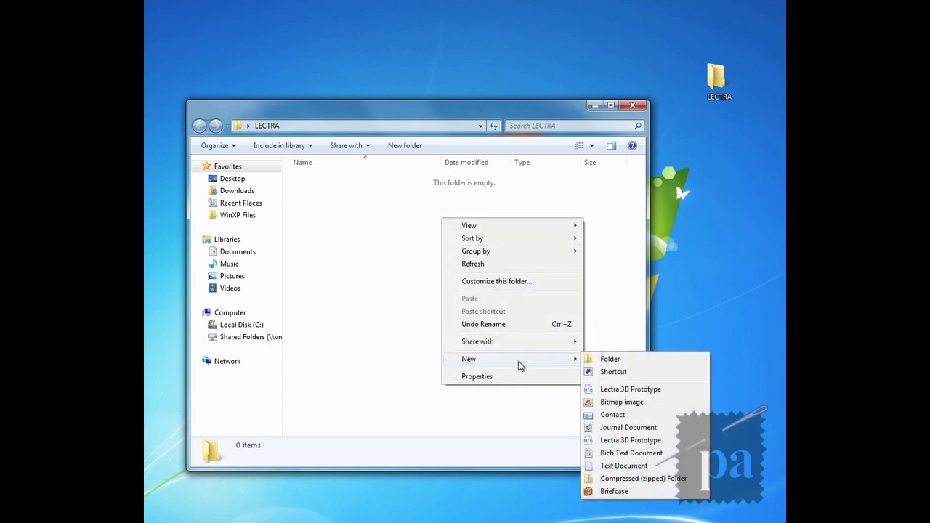
click(603, 362)
text(MISS)
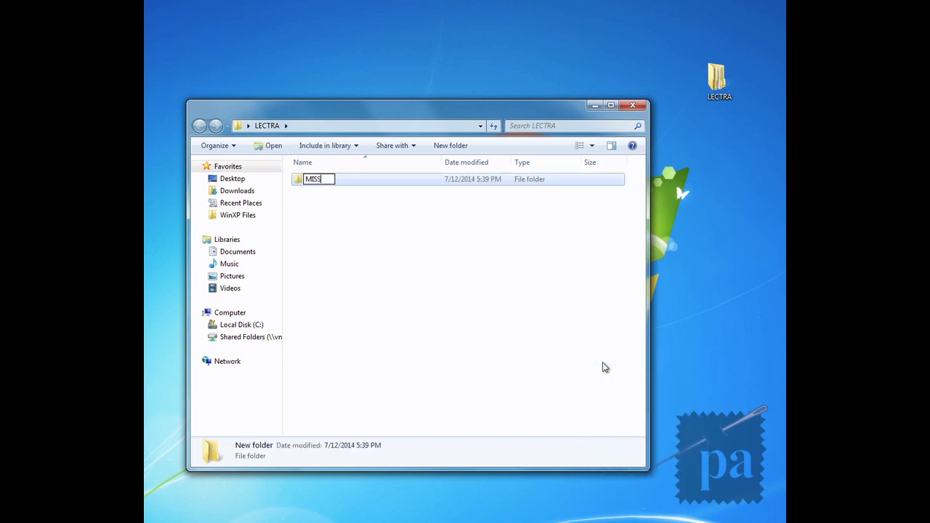
text(YMDL)
key(Return)
Create a second subfolder named MISSYPROD inside the LECTRA folder.
right_click(602, 363)
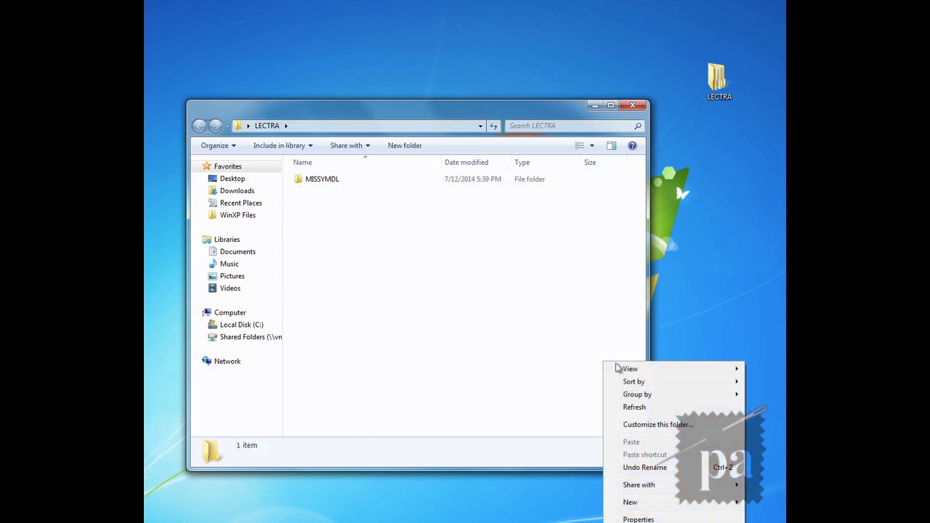
mouse_move(643, 502)
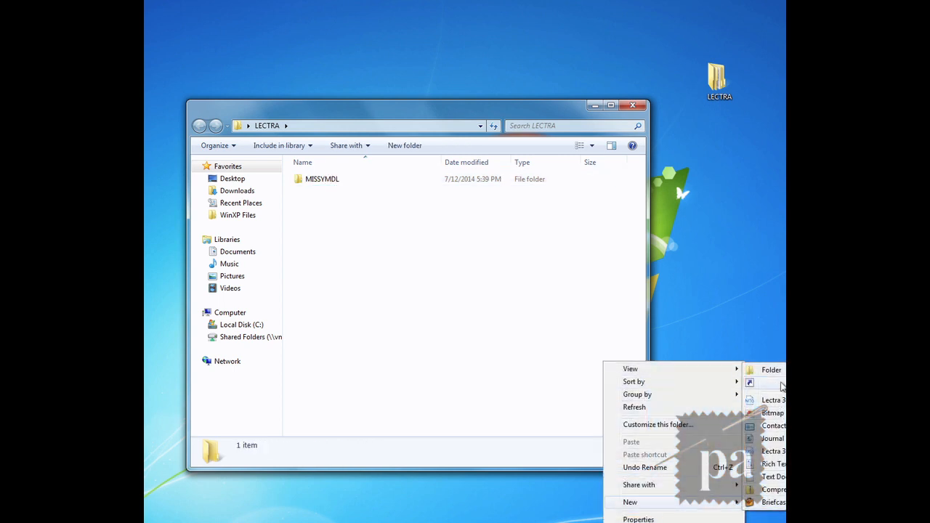
click(769, 370)
text(MISSYPRO)
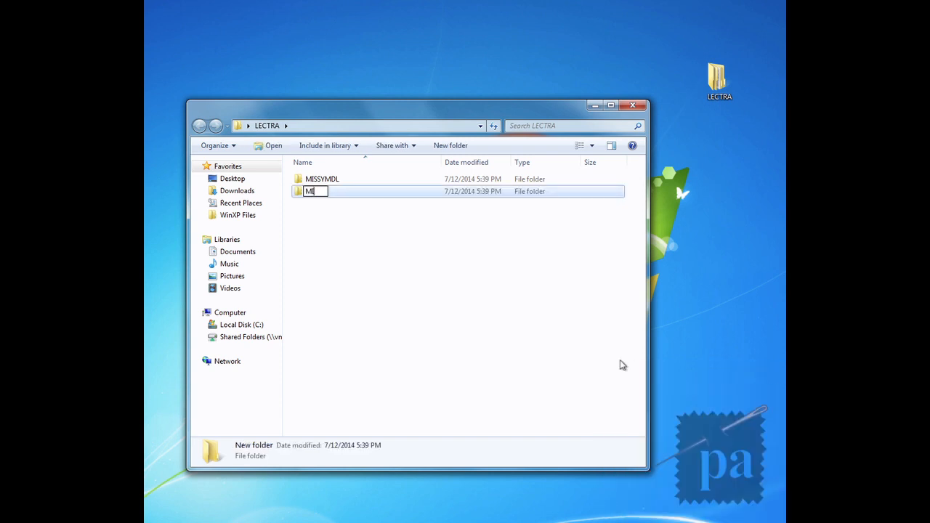
text(D)
key(Return)
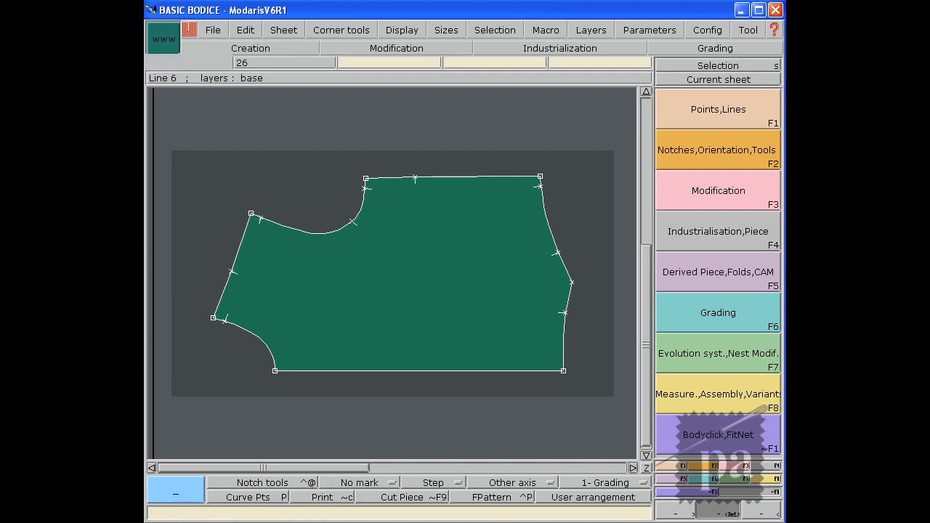
click(681, 465)
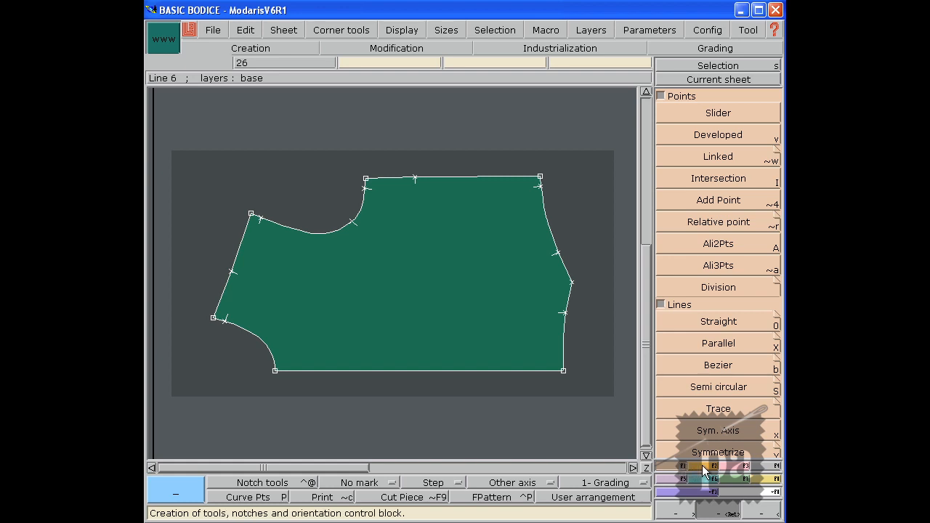
click(703, 471)
click(679, 471)
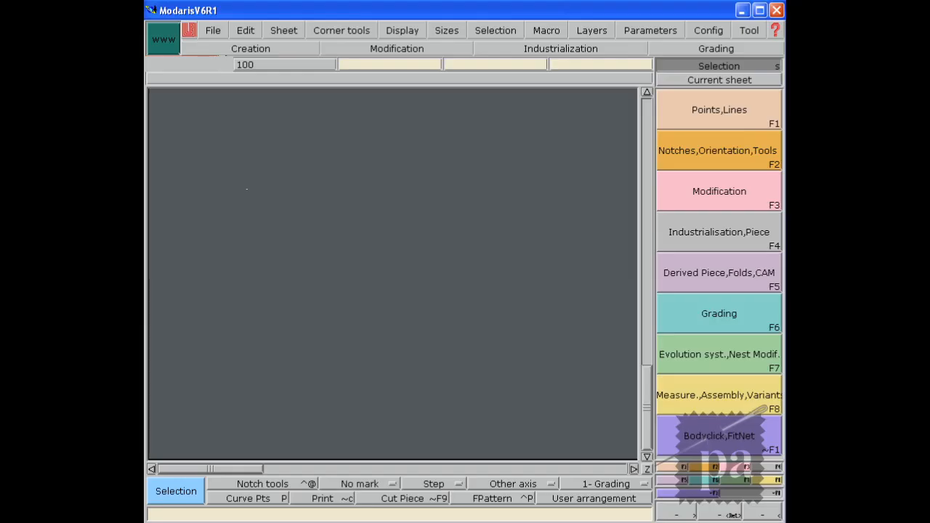
Create a new model named BASIC SKIRT in Modaris and add a new blank sheet to it.
click(210, 32)
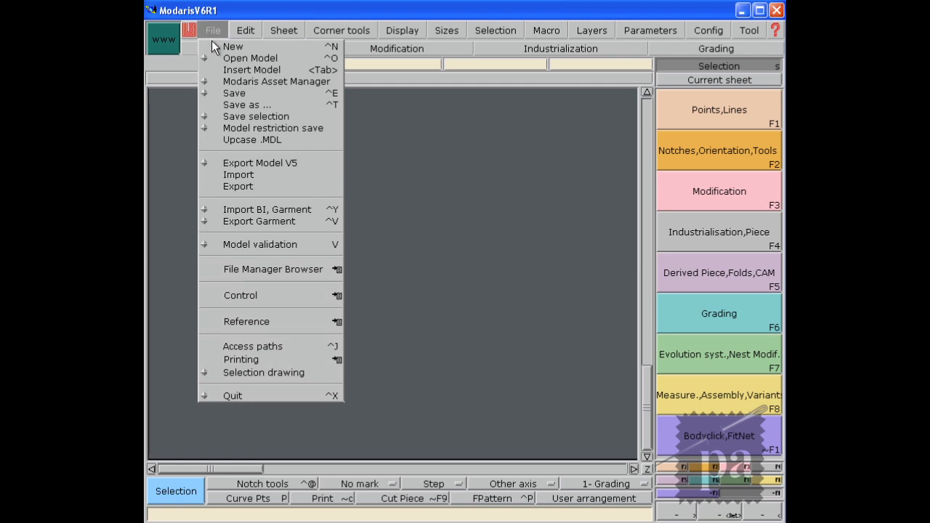
click(214, 44)
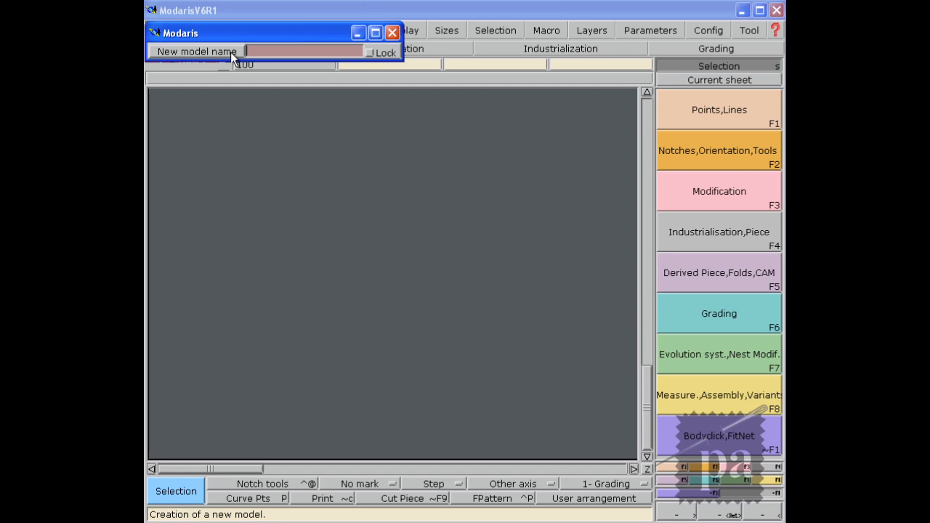
text(BAS)
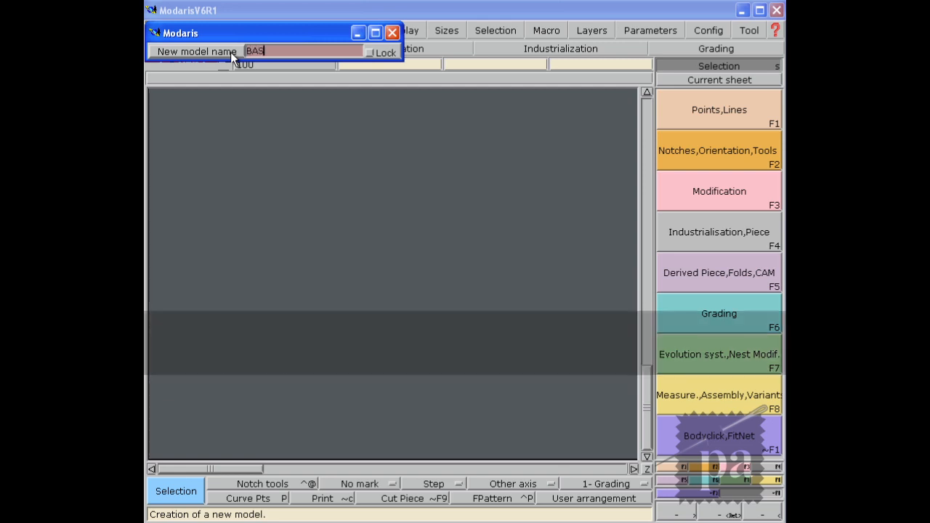
text(IC SKIRT)
key(Return)
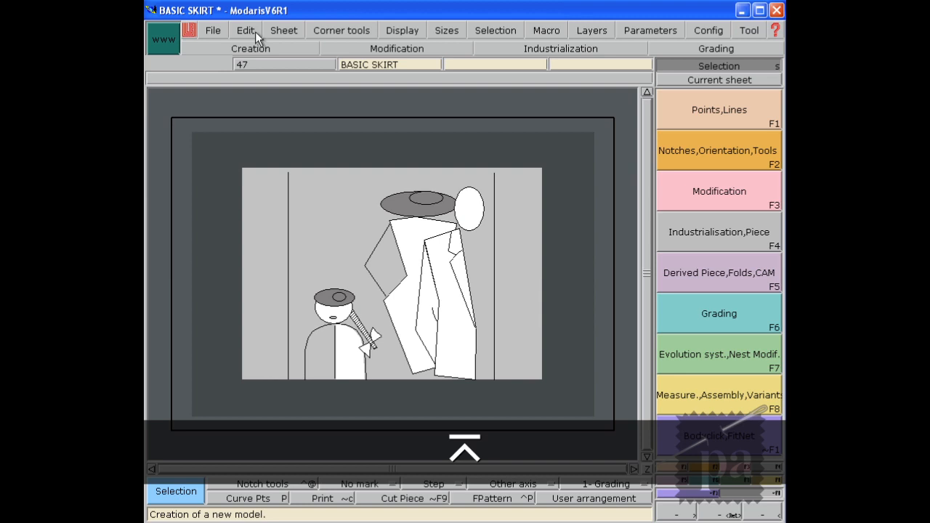
click(279, 31)
click(279, 46)
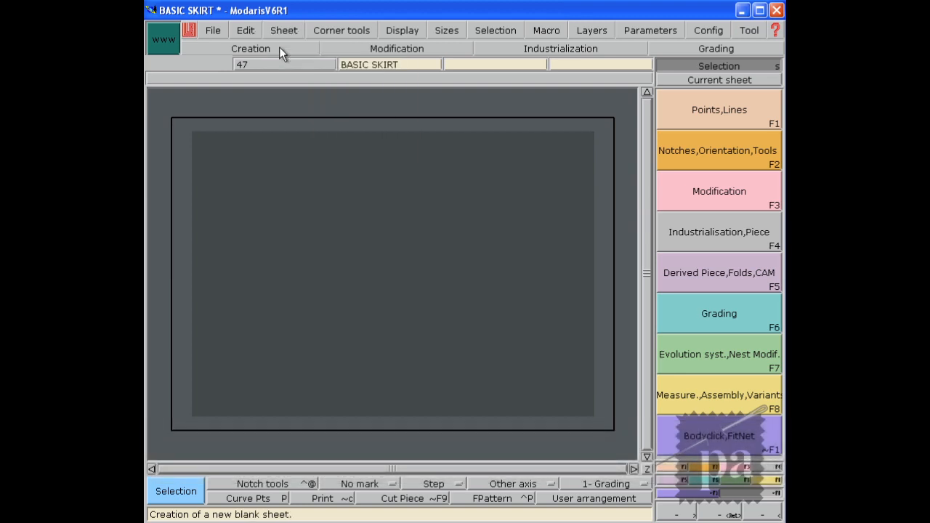
Draw a rectangle on the blank sheet with a width of 21" and a height of 19" 8 (inches and 16ths).
key(F2)
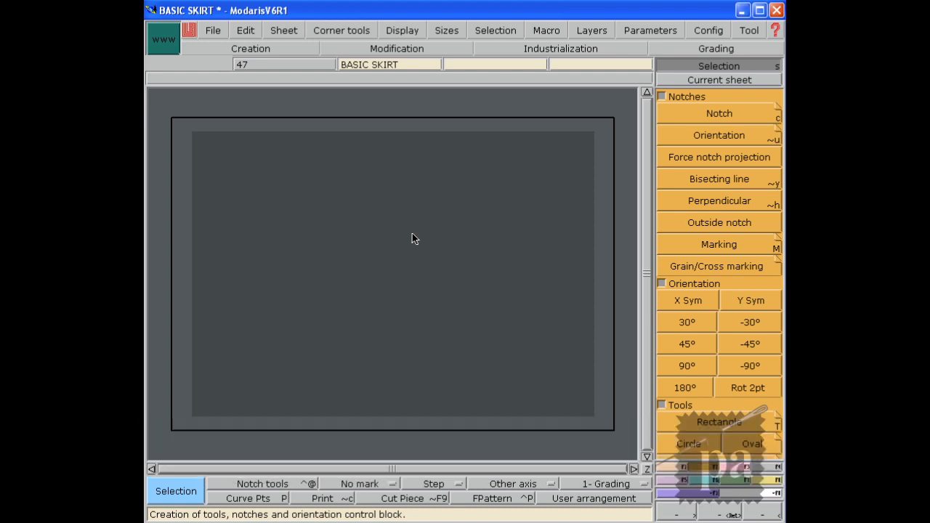
click(709, 421)
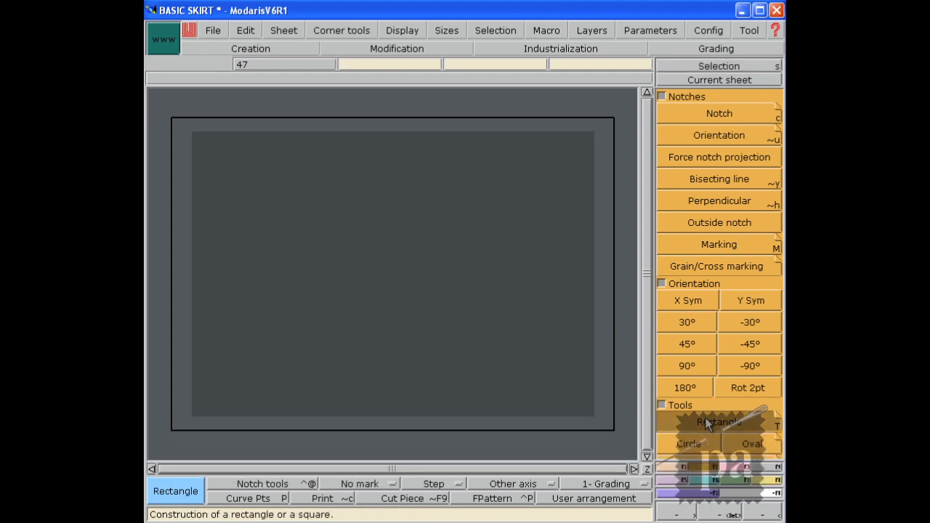
click(521, 367)
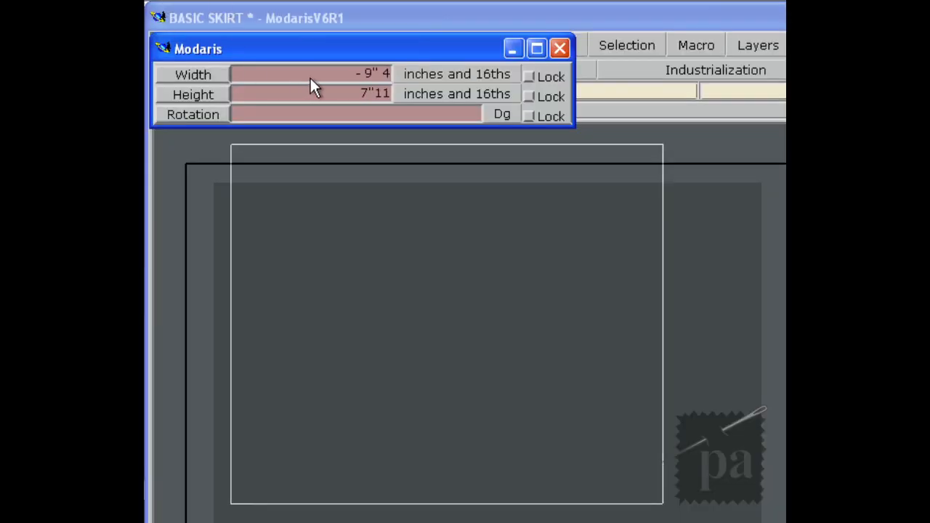
click(359, 75)
text(21")
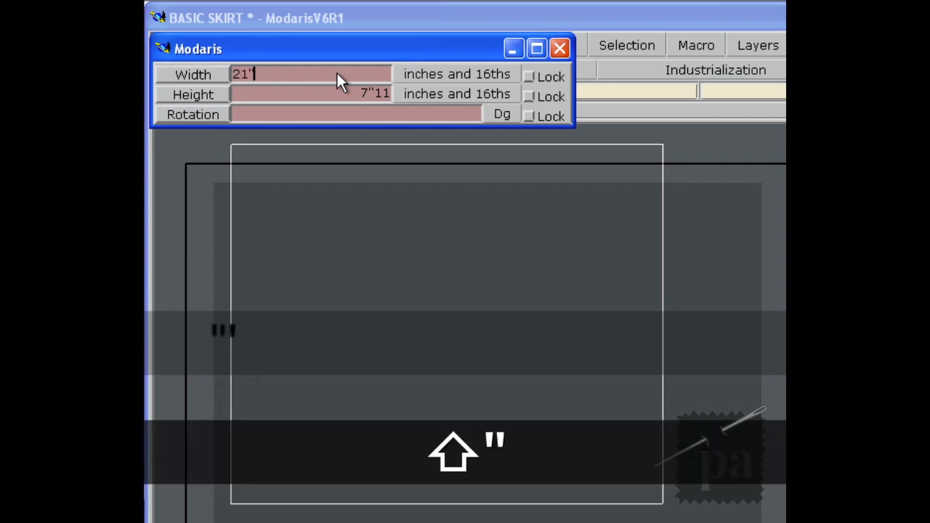
key(Tab)
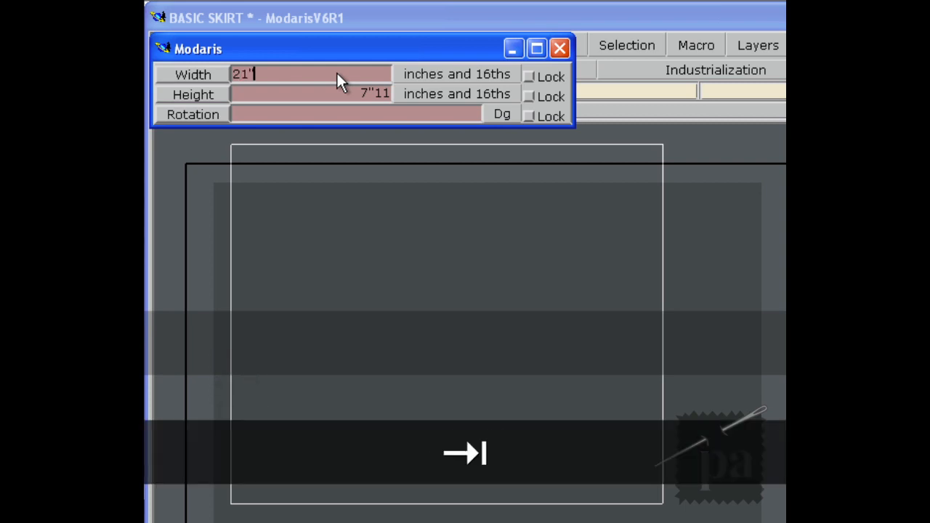
click(339, 93)
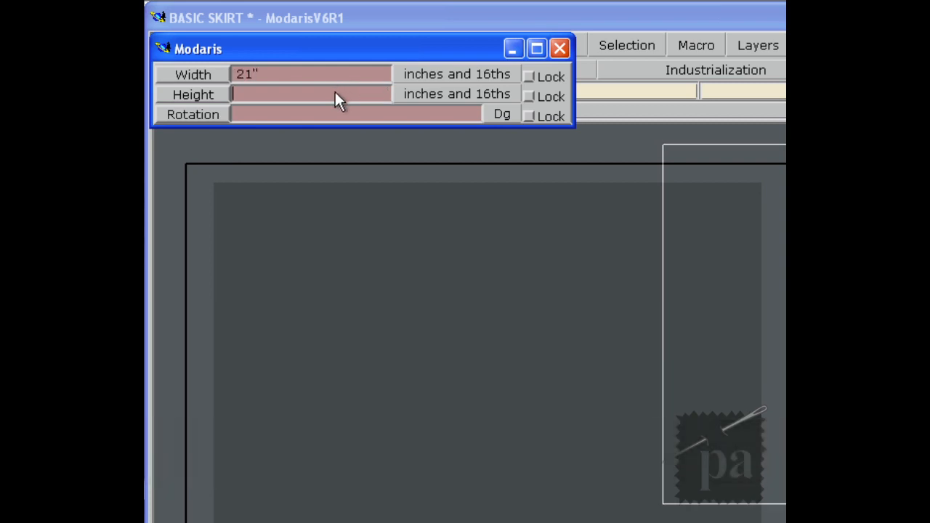
text(19)
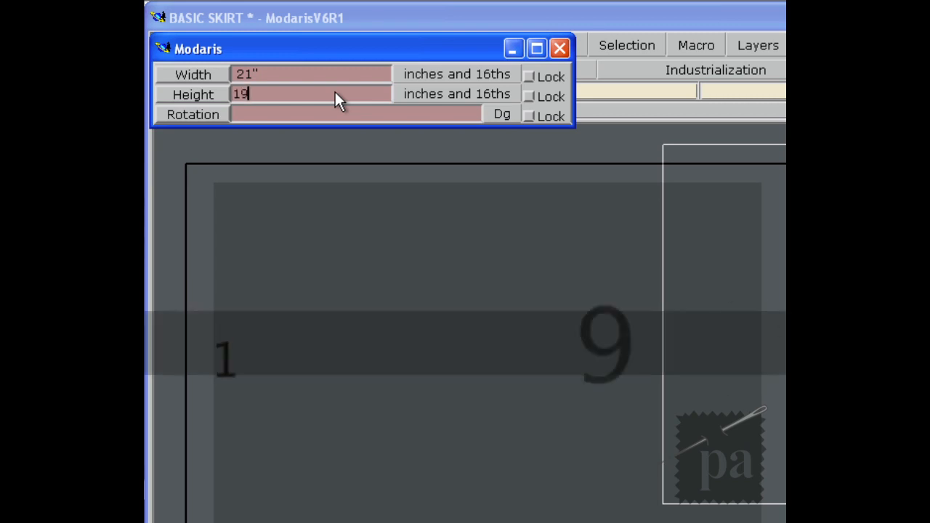
text("8)
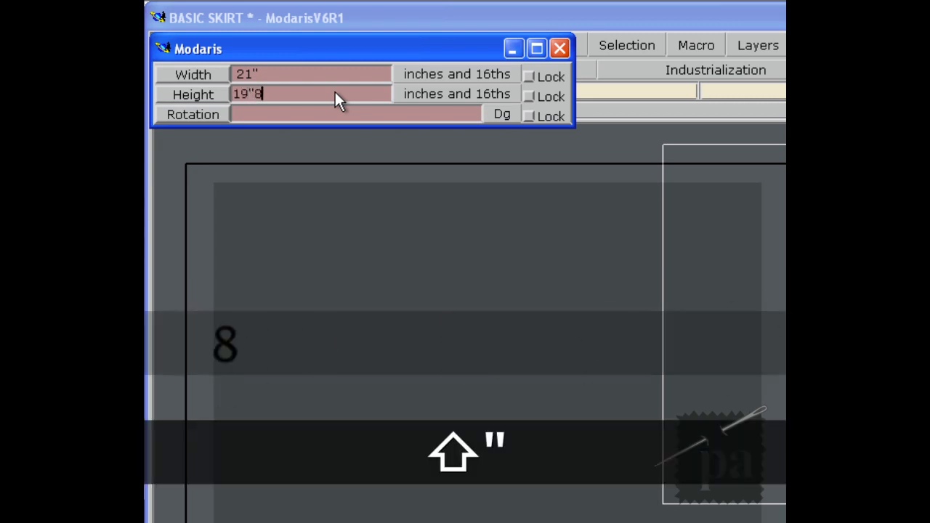
key(Return)
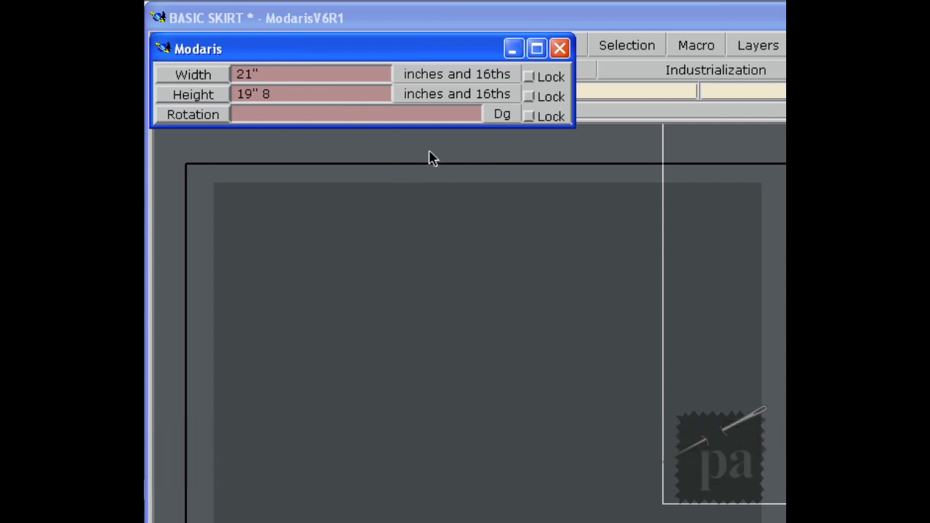
Complete the rectangle on the blank sheet with its 21" width and 19" 8 height.
key(Return)
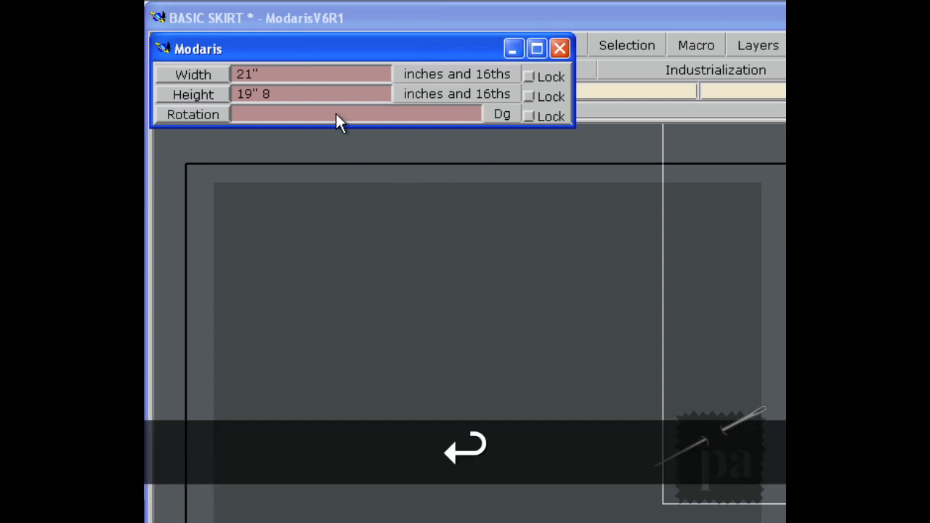
click(278, 94)
key(Return)
click(334, 287)
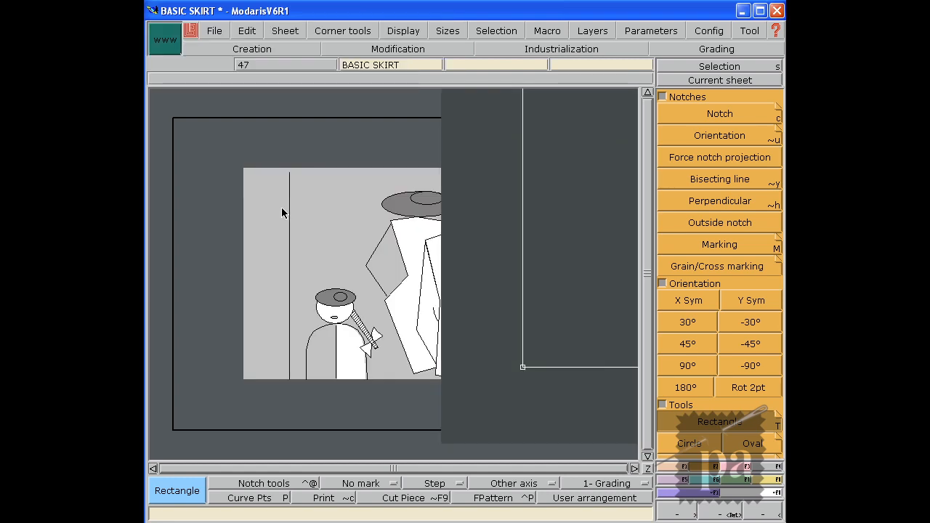
key(Home)
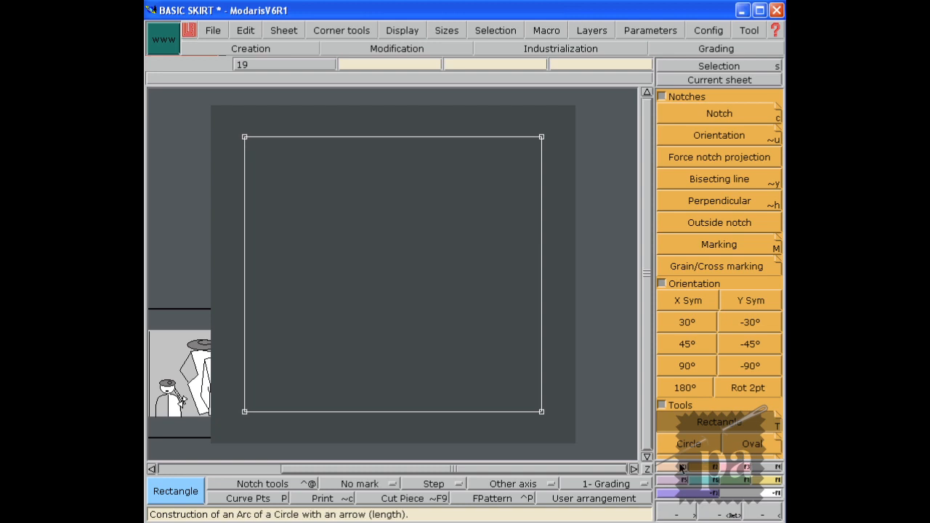
Divide the rectangle's right edge into 2 equal parts with the Division tool.
click(679, 467)
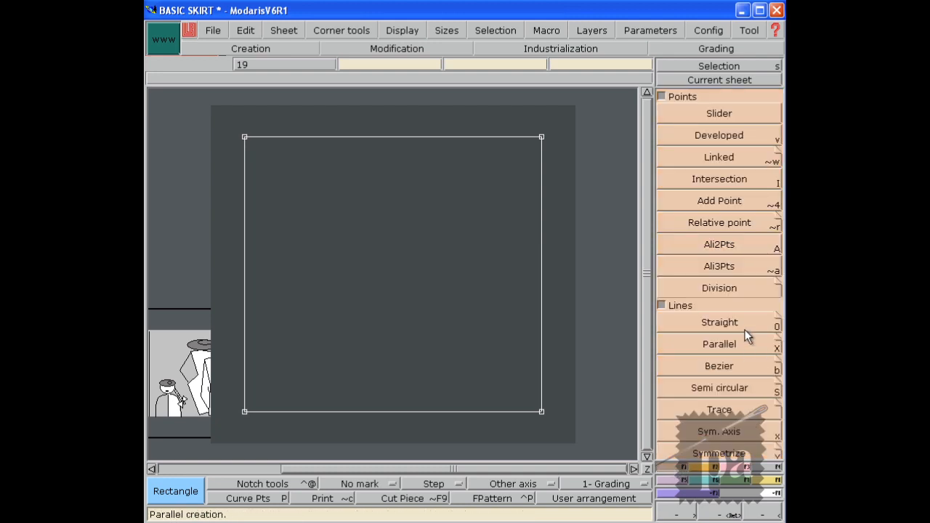
click(746, 290)
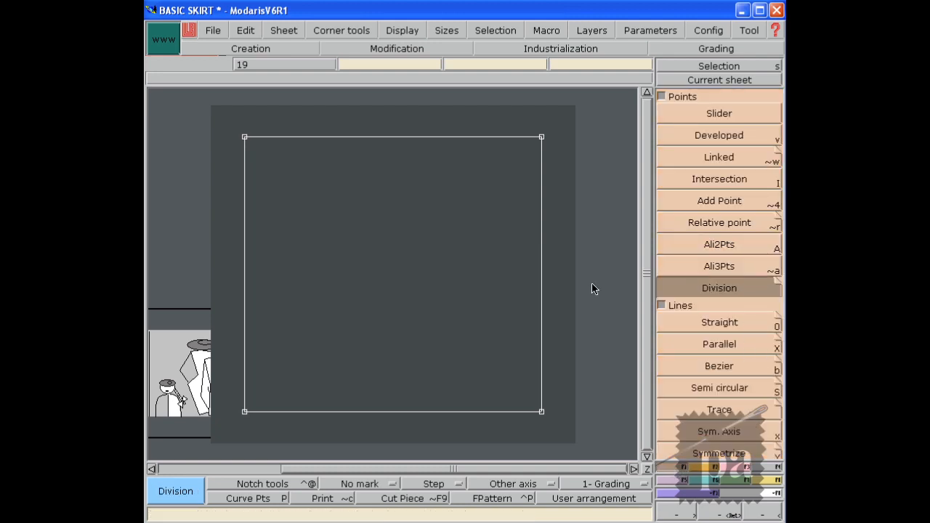
click(540, 411)
click(541, 136)
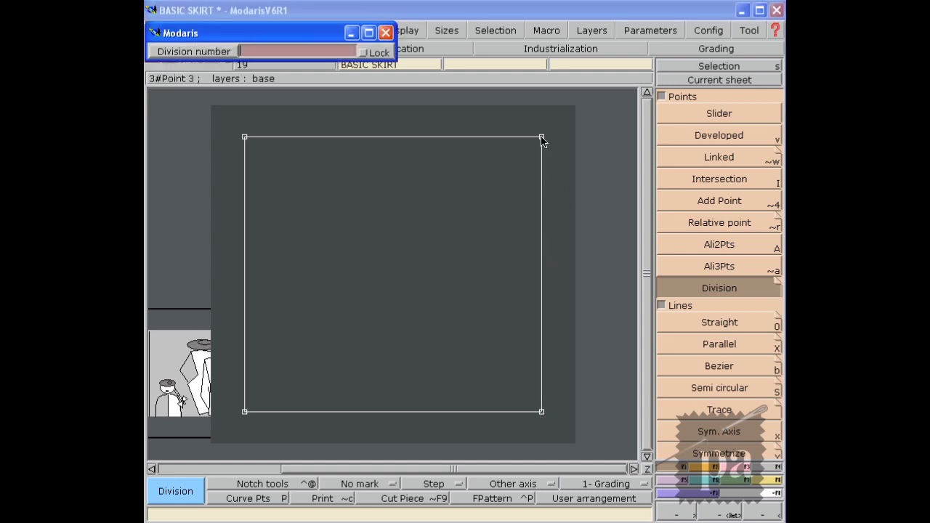
text(2)
key(Return)
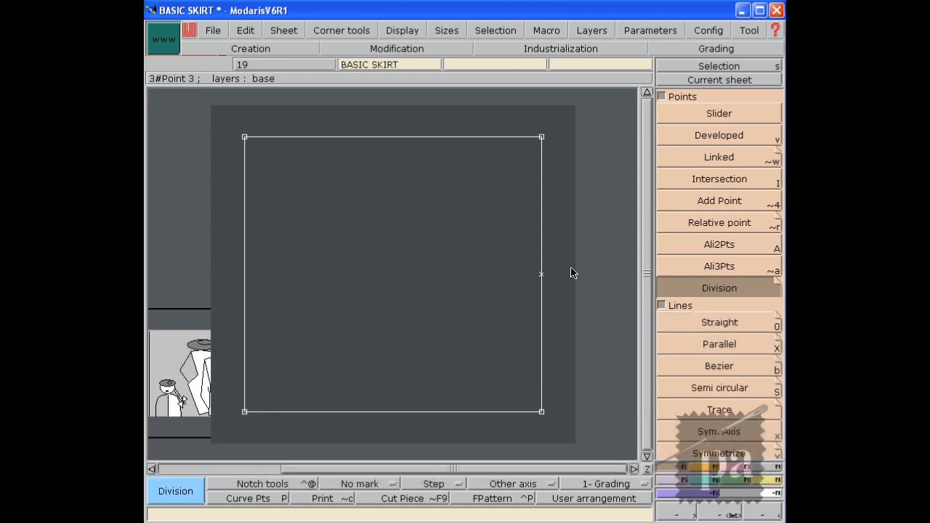
Draw a horizontal Bezier line 21" long from the right edge's midpoint to the rectangle's left edge.
click(719, 366)
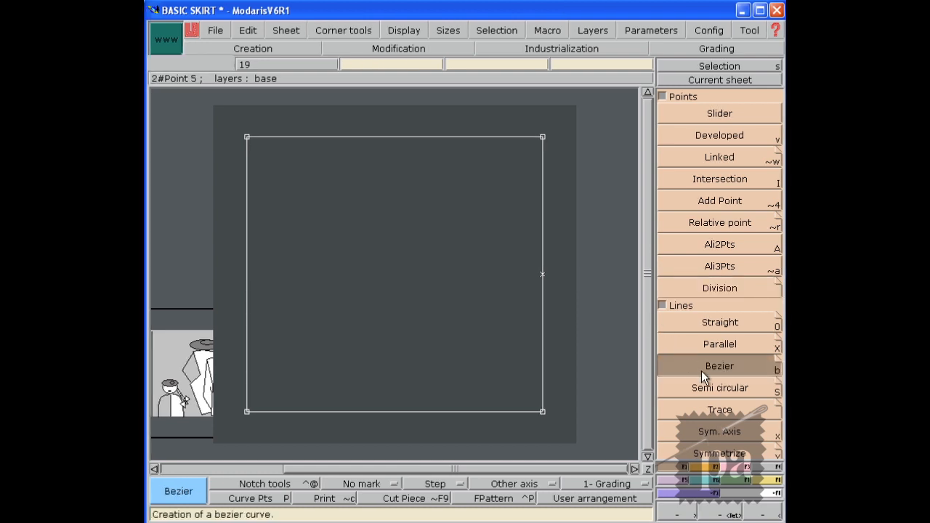
click(542, 274)
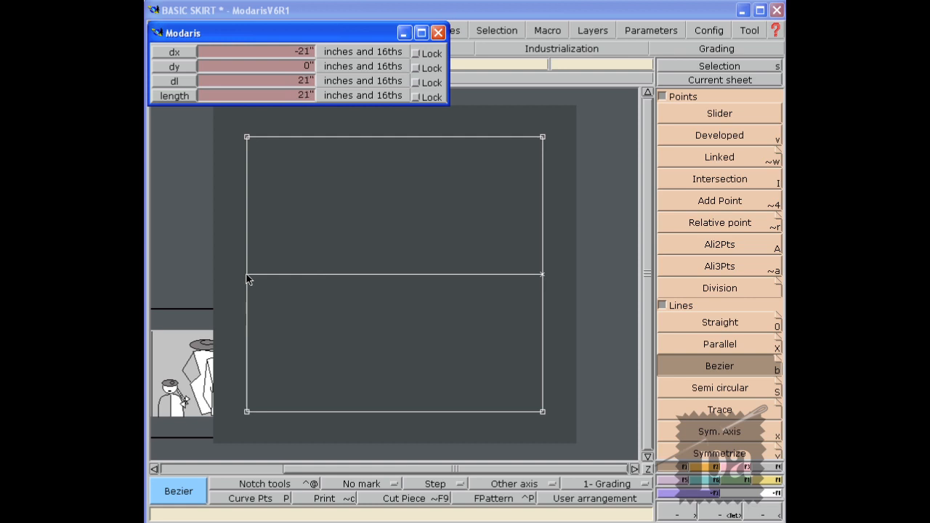
click(246, 274)
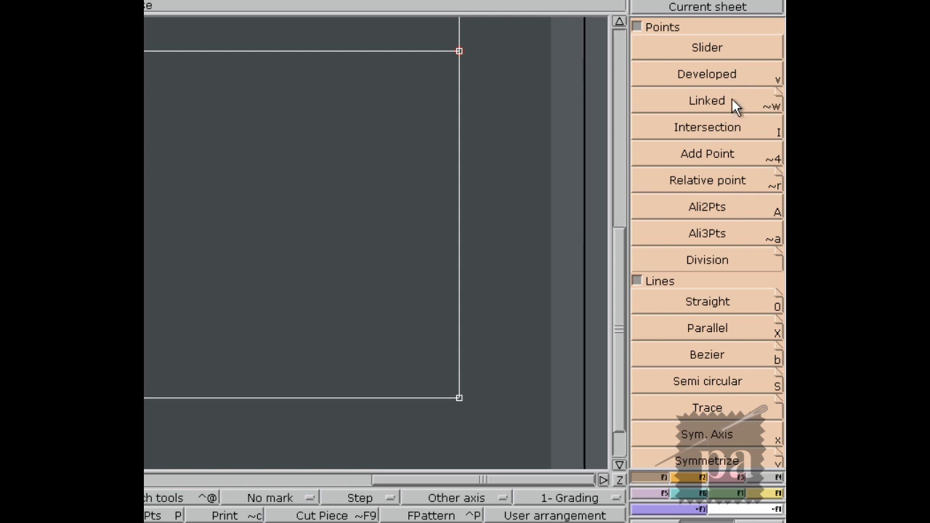
Add a point on the bottom edge about 0" 6 to the left of the rectangle's lower-right corner.
click(732, 156)
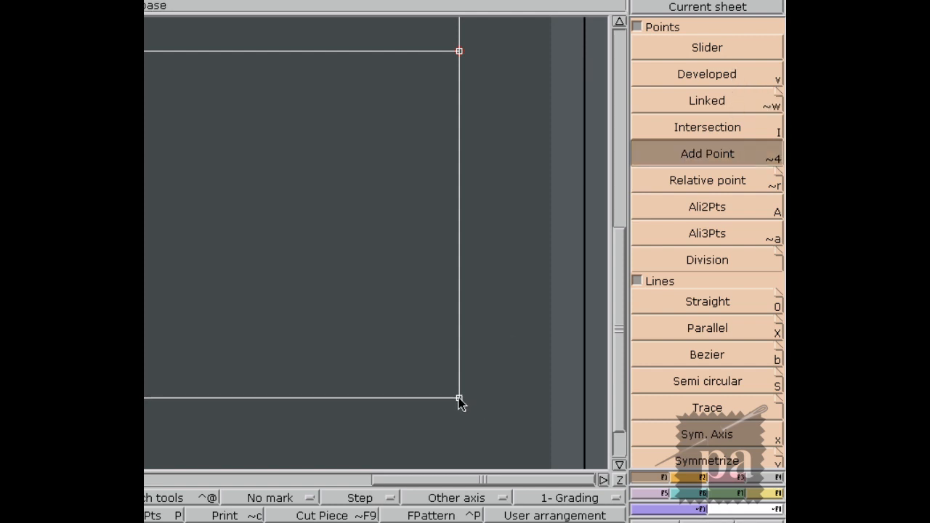
click(459, 399)
key(alt)
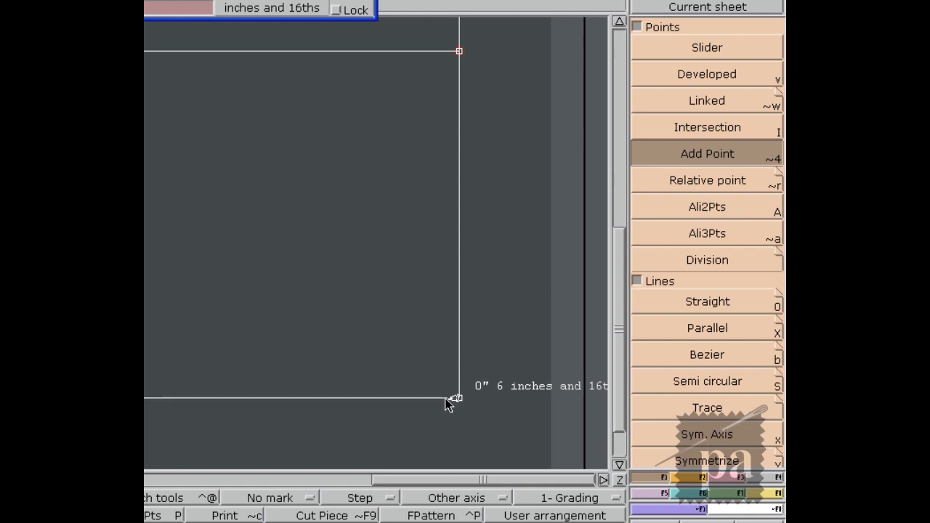
click(448, 400)
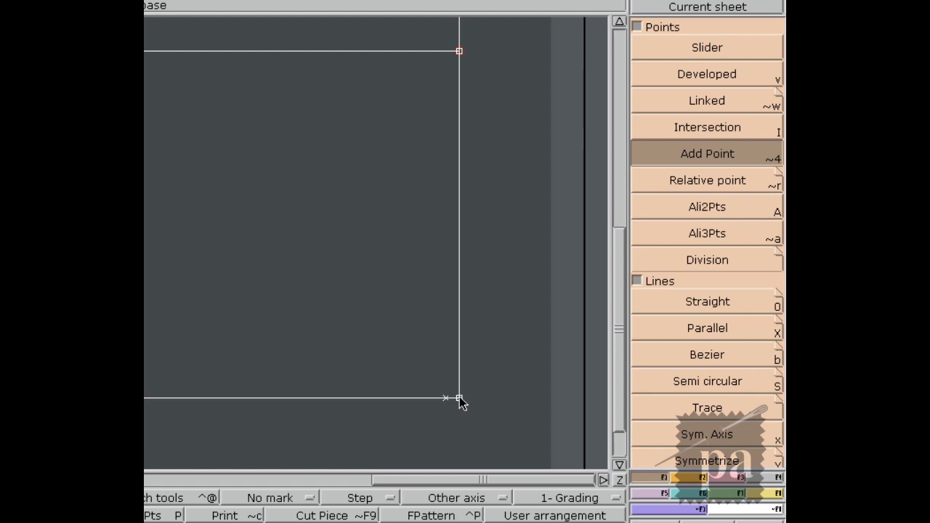
Add three closely spaced points going up the lower part of the right edge, the topmost about 0" 9 above its neighbour.
click(459, 398)
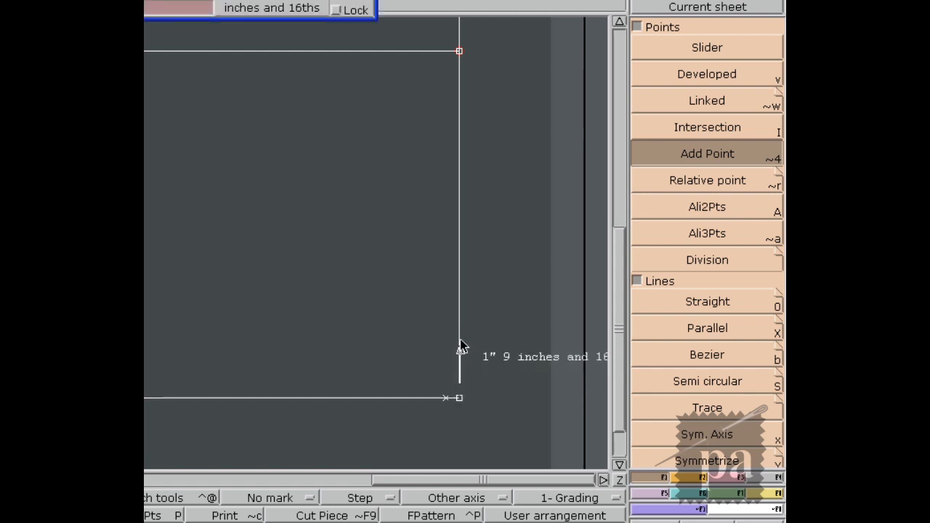
click(458, 299)
click(459, 298)
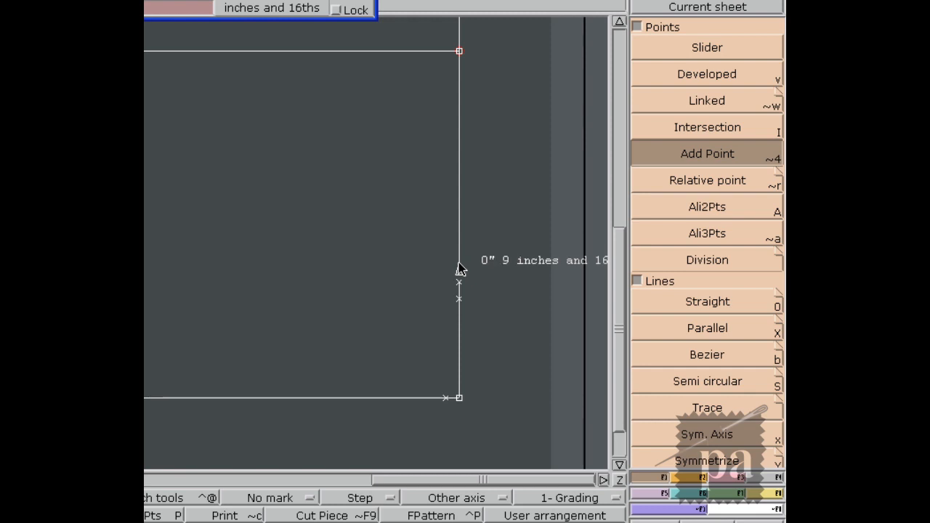
click(458, 265)
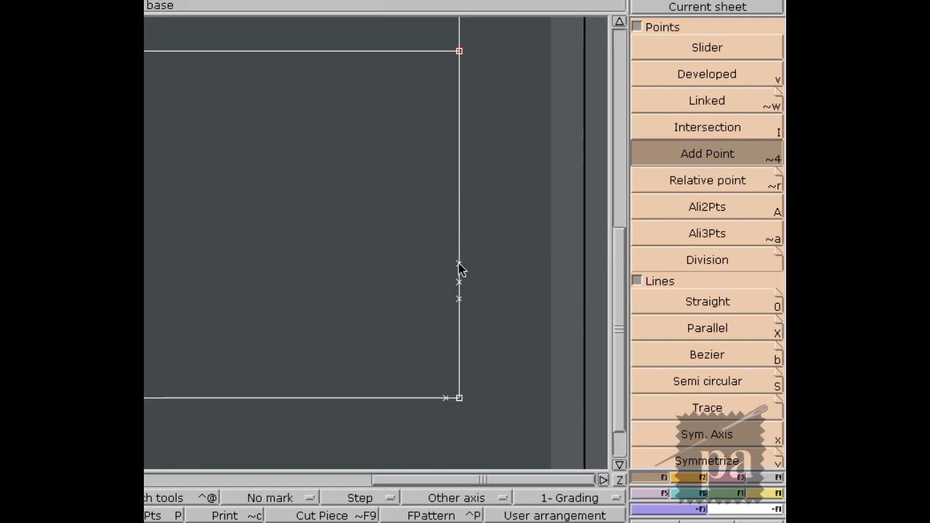
Add three more points higher on the right edge, the topmost about 0" 6 above its neighbour.
click(458, 202)
click(458, 203)
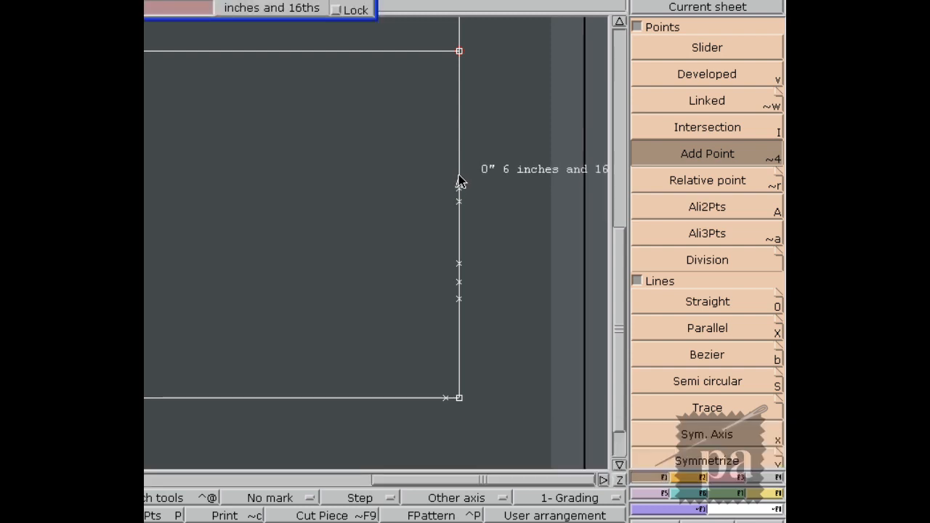
click(458, 176)
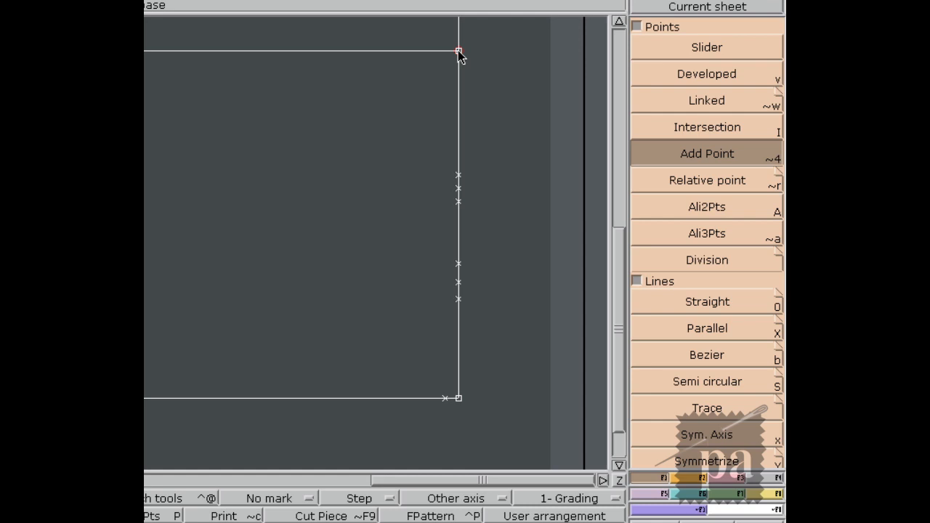
Measuring from the horizontal line's right end, add one point below it on the right edge and one to its left on the line.
click(459, 52)
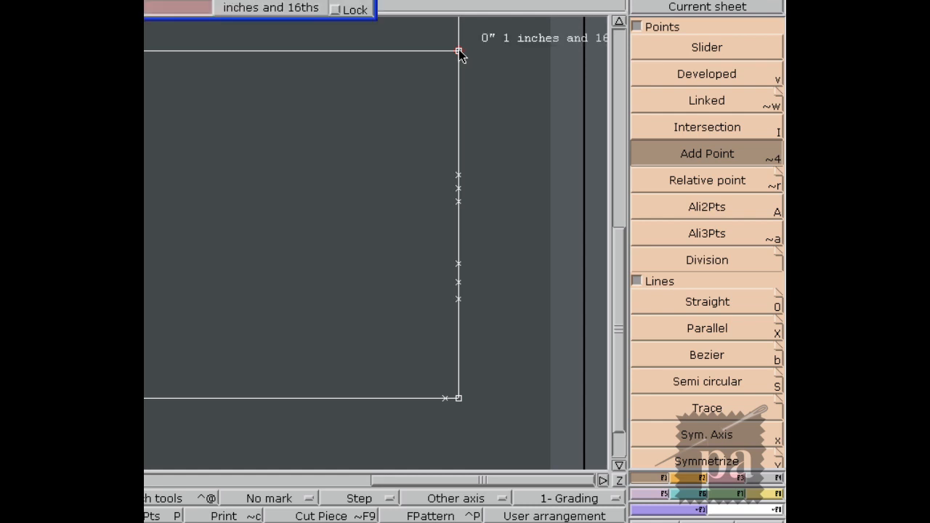
click(458, 121)
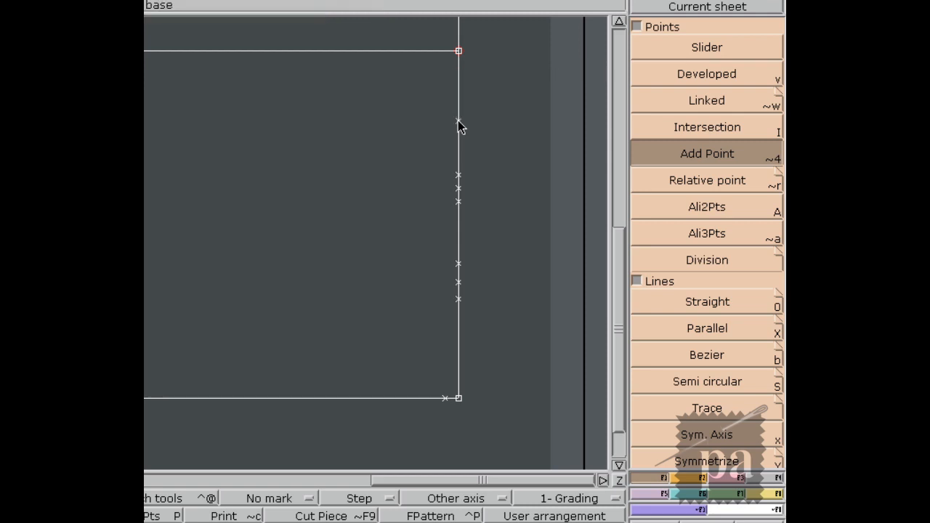
click(458, 51)
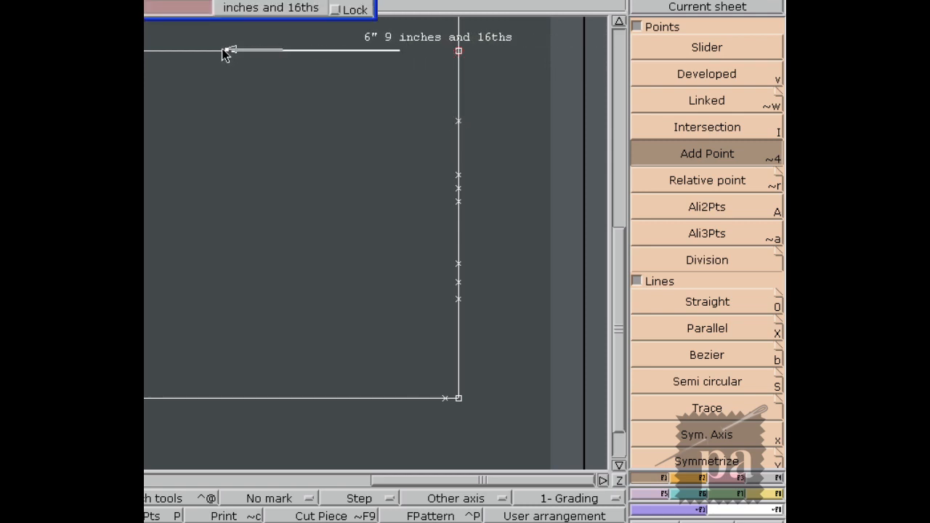
click(172, 52)
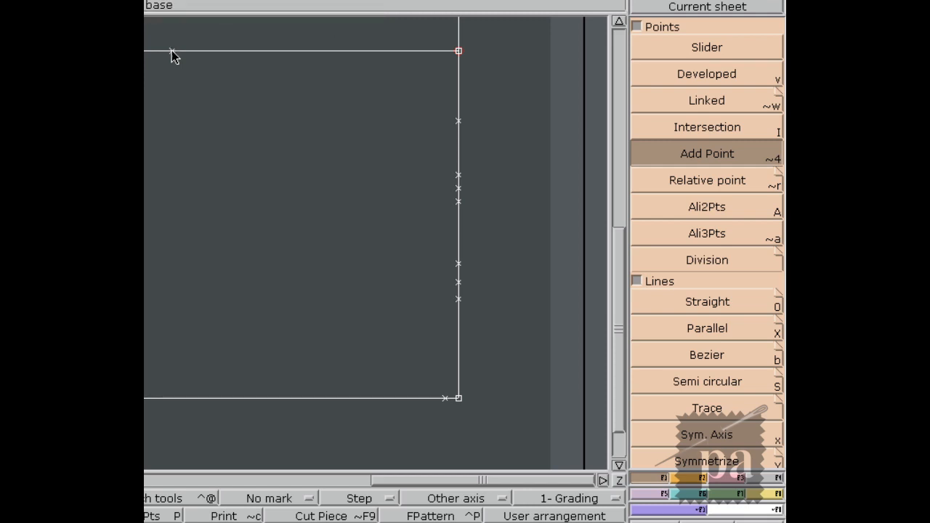
Draw an Arc arrow curve from the right edge's highest added point to the point on the horizontal line, bowing it upward.
click(689, 479)
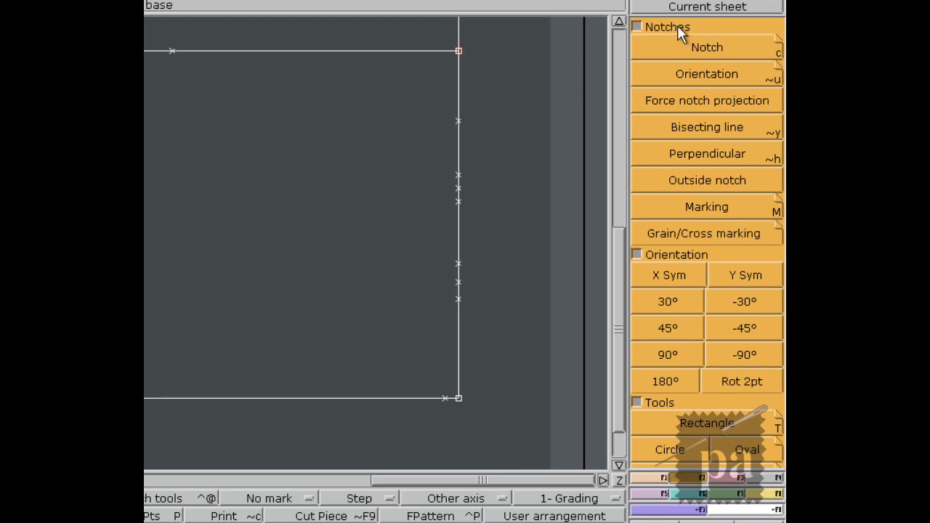
click(637, 27)
click(700, 369)
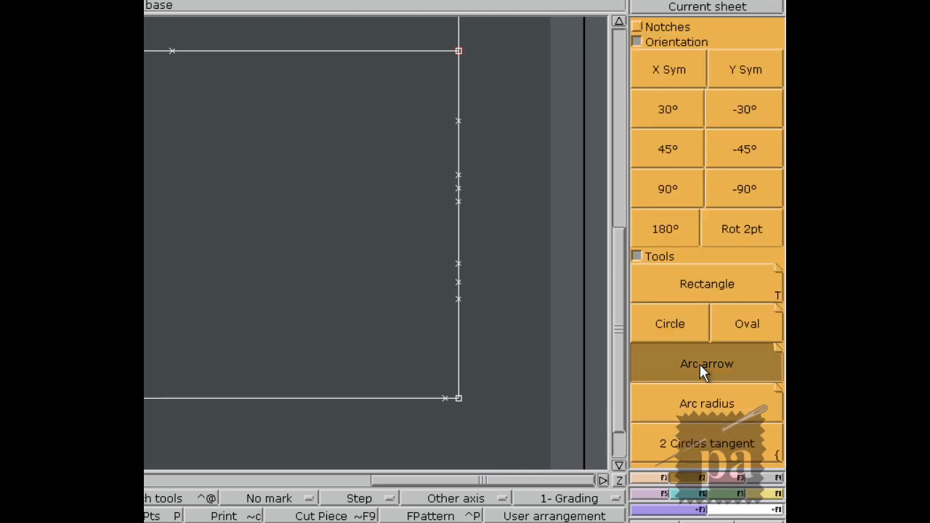
click(458, 121)
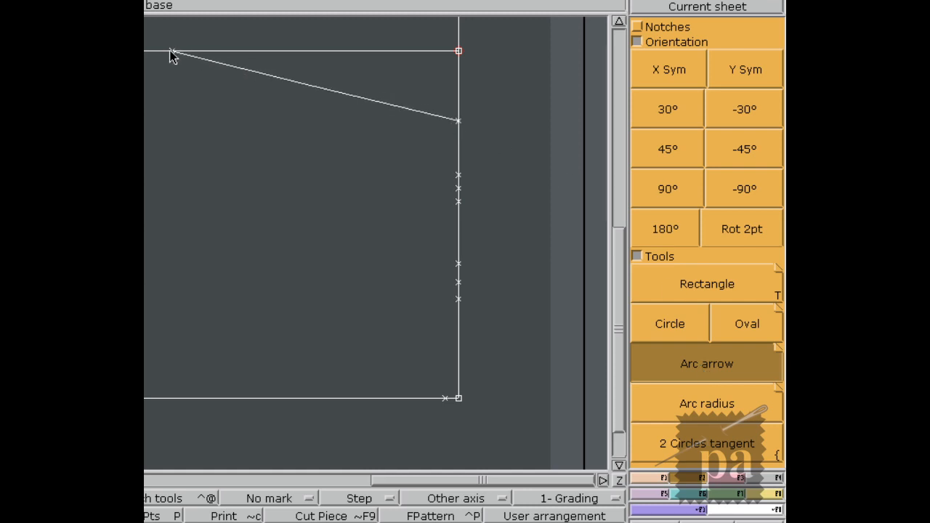
click(171, 51)
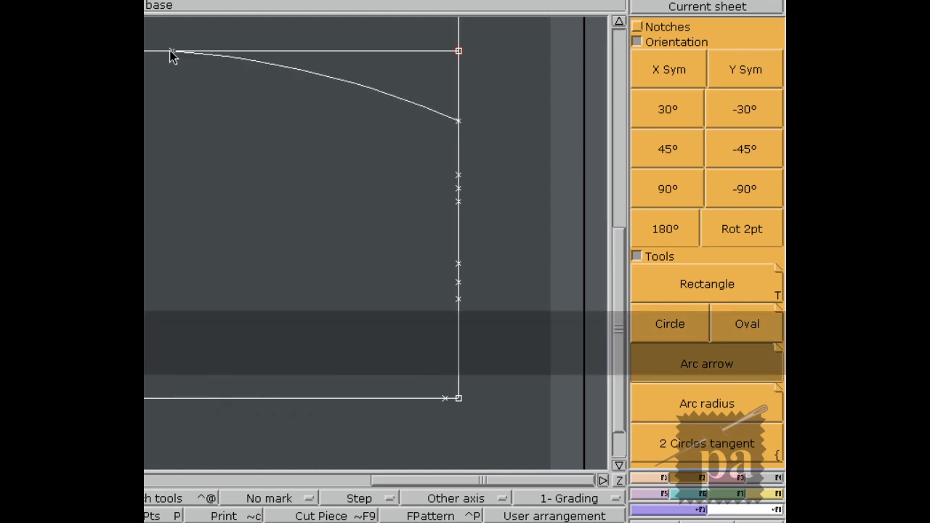
key(q)
key(q)
key(q)
key(q)
key(q)
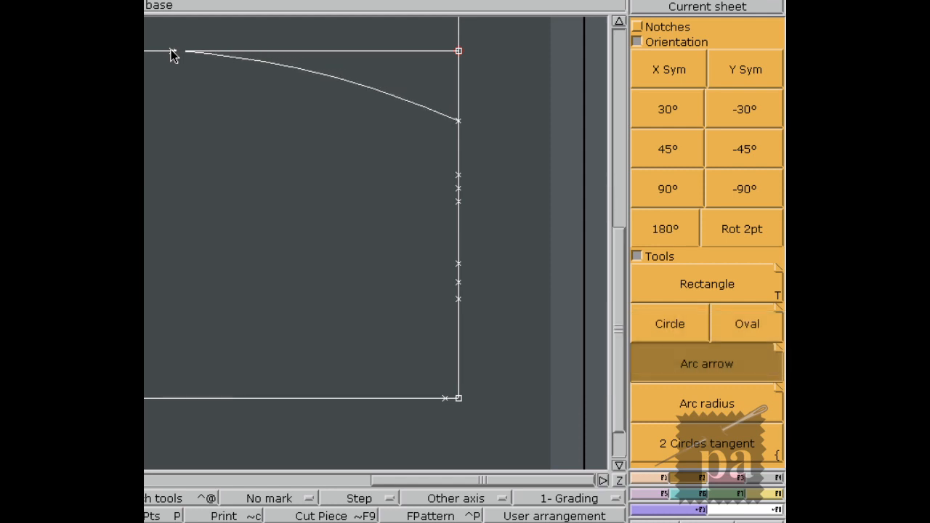
click(173, 52)
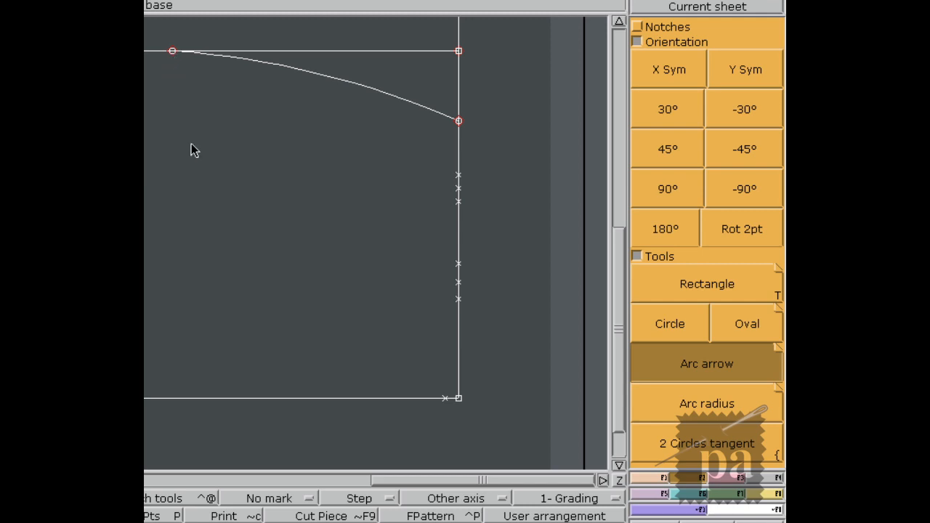
Draw an inward-bowed Arc arrow curve from the first curve's right end down to the added point on the bottom edge.
click(458, 121)
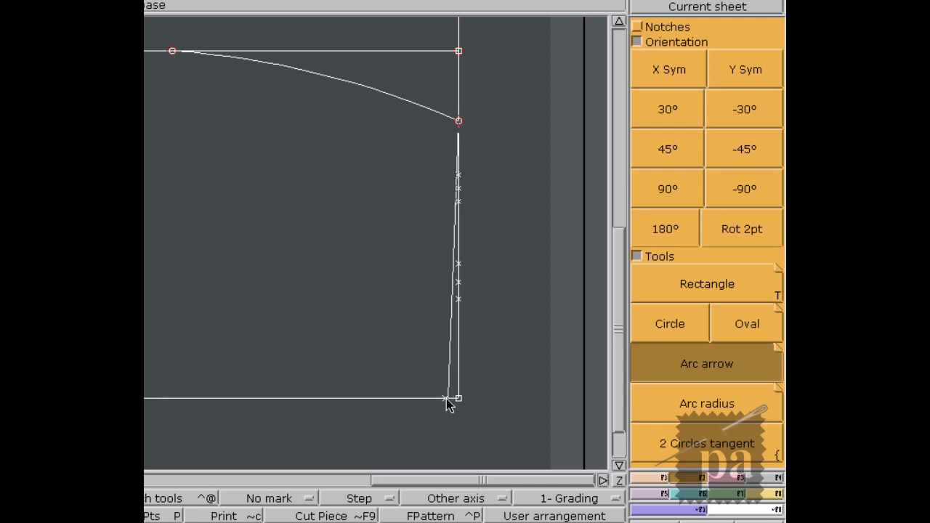
key(w)
key(w)
key(w)
key(w)
key(w)
key(w)
key(w)
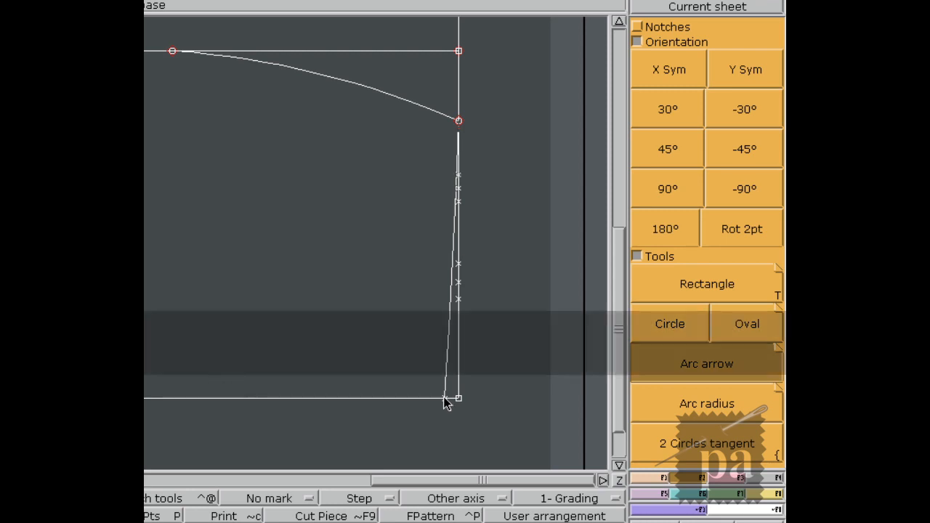
key(w)
key(q)
key(q)
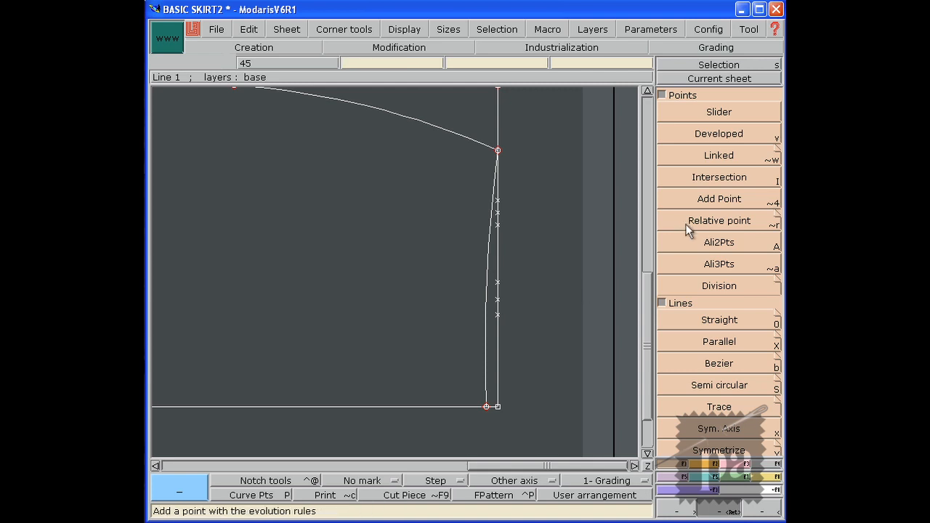
Place relative points marked with Mark tools '35' to the left of both point groups' middle points, the upper one 3" away.
click(685, 221)
click(378, 483)
click(378, 483)
click(393, 483)
click(393, 483)
drag(395, 483, 394, 455)
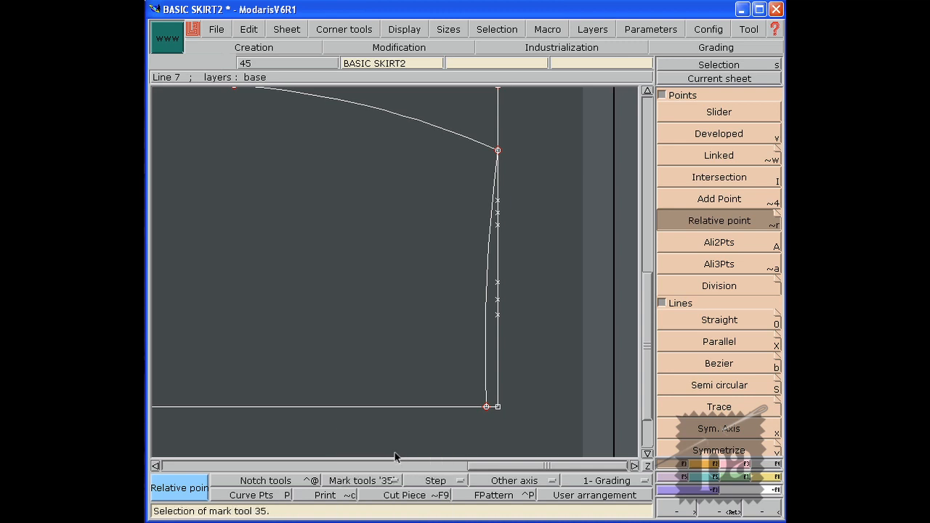
click(497, 300)
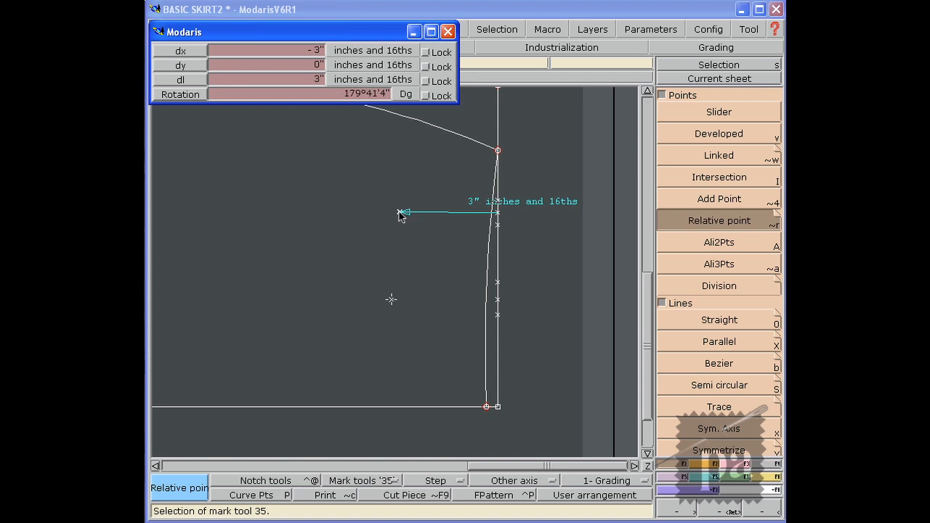
click(400, 214)
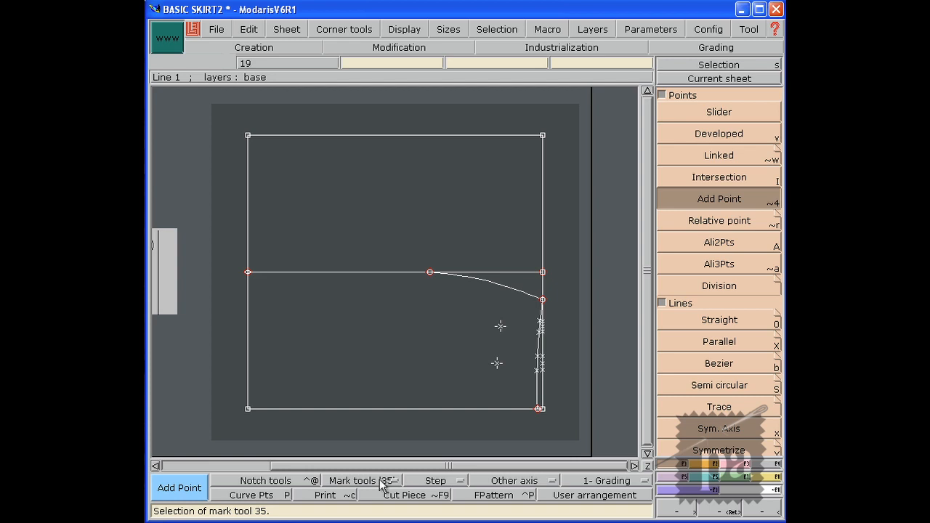
With no mark tool, add points on the inward-bowed curve level with the lower dart group's lowest and highest points.
click(363, 480)
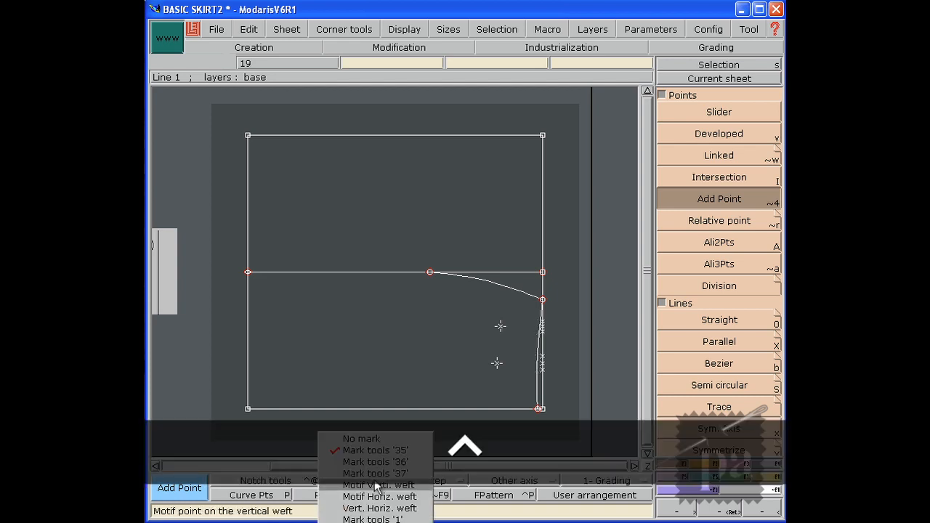
click(363, 438)
key(Return)
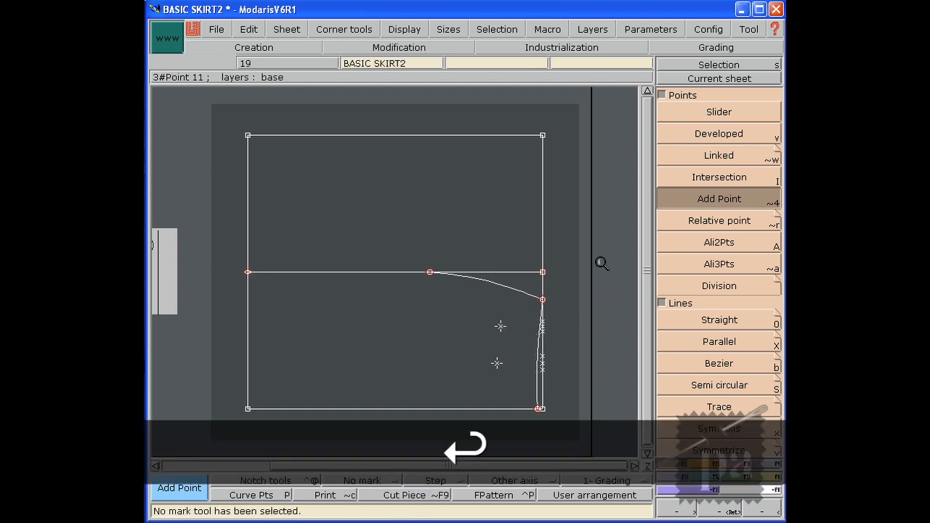
drag(601, 257, 473, 418)
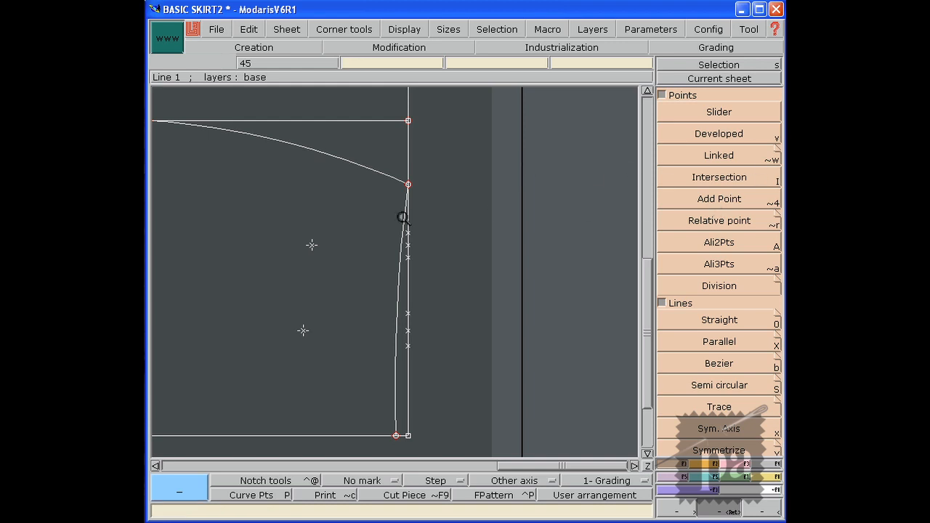
drag(452, 182, 337, 369)
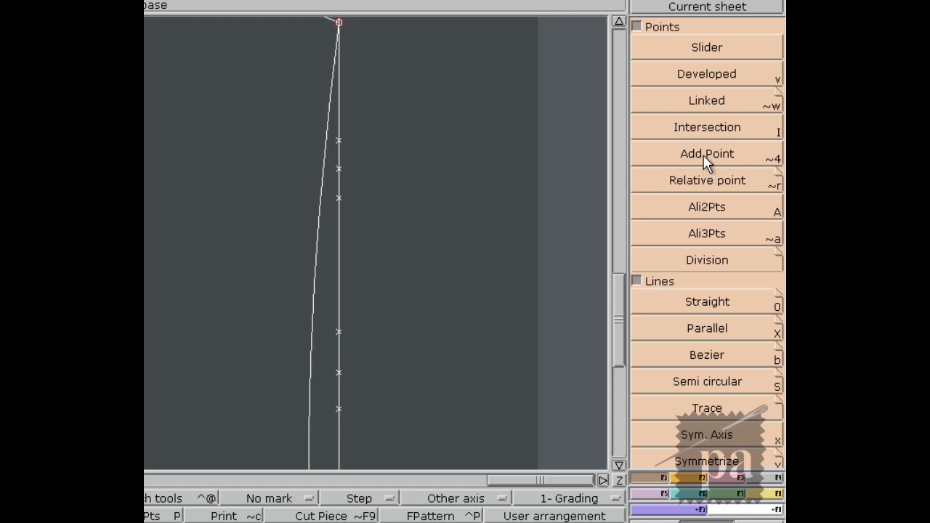
click(668, 155)
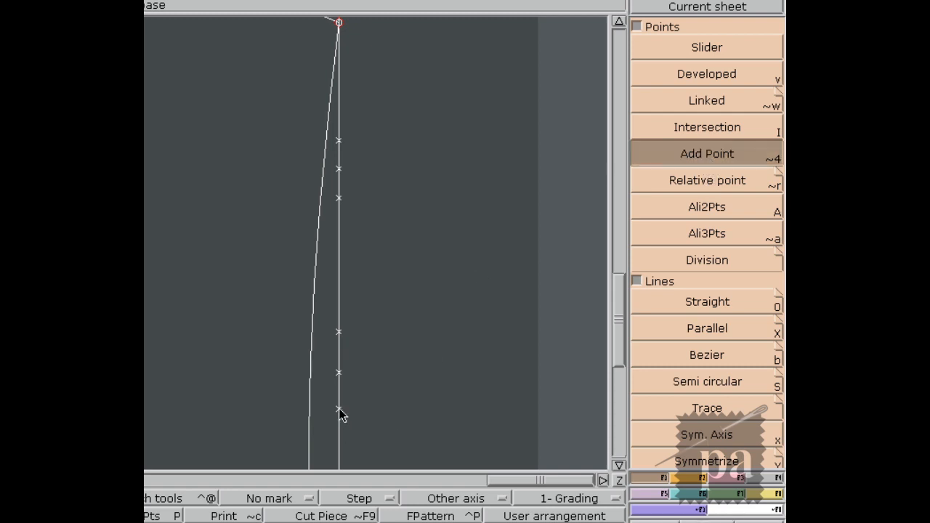
click(336, 409)
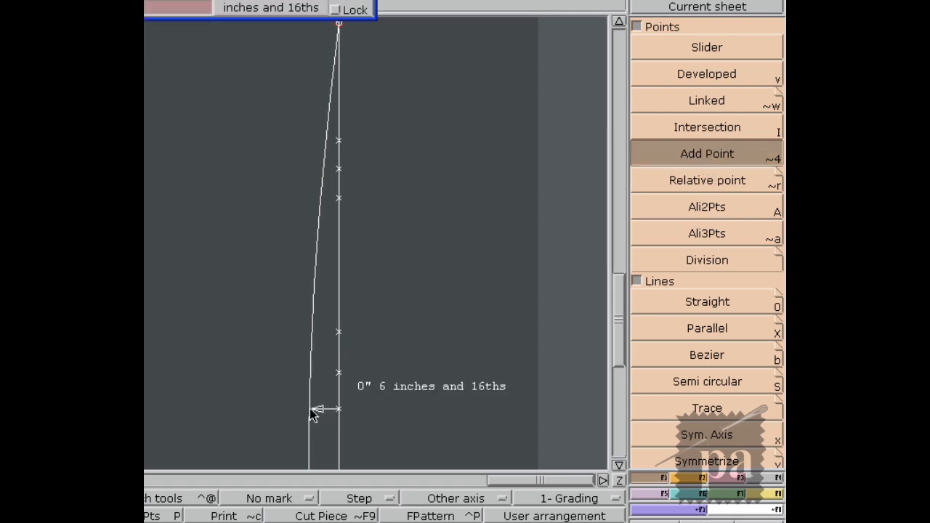
click(308, 408)
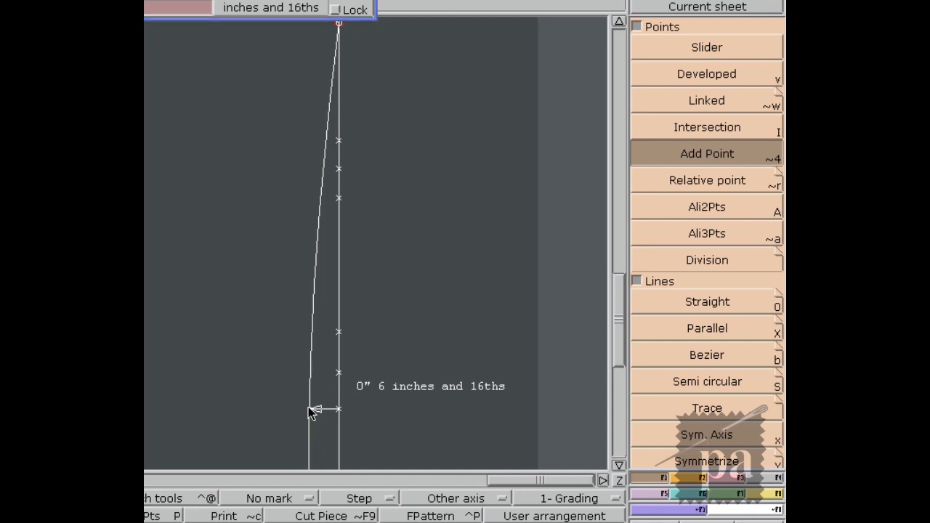
click(339, 333)
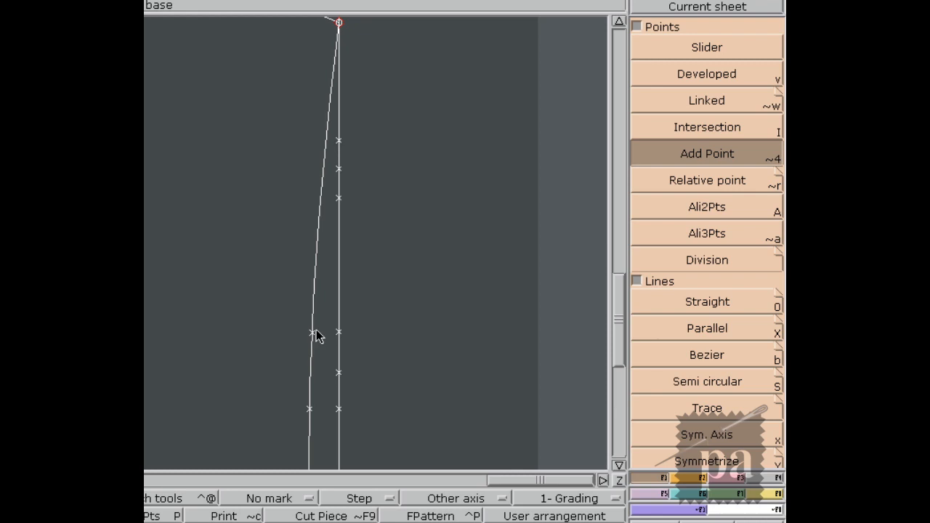
Add points on the inward-bowed curve level with the upper dart group's lowest and highest points.
click(339, 196)
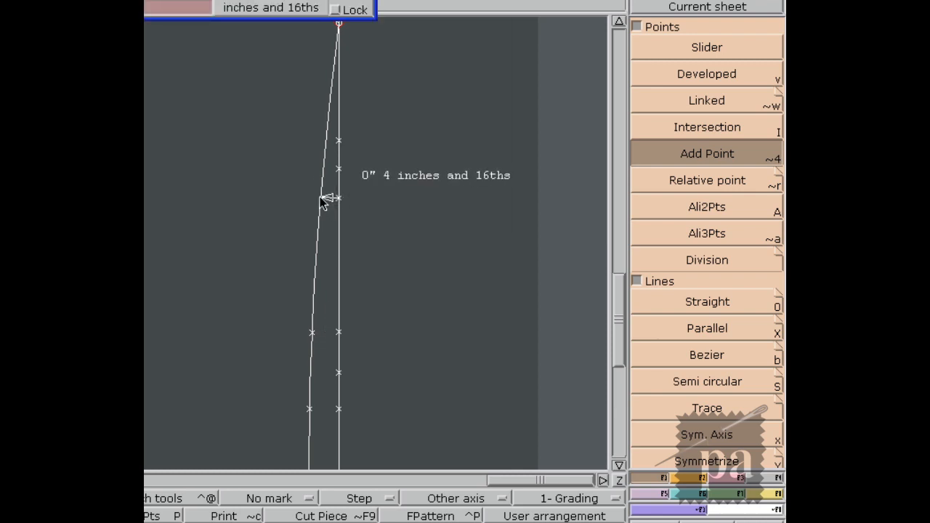
click(321, 197)
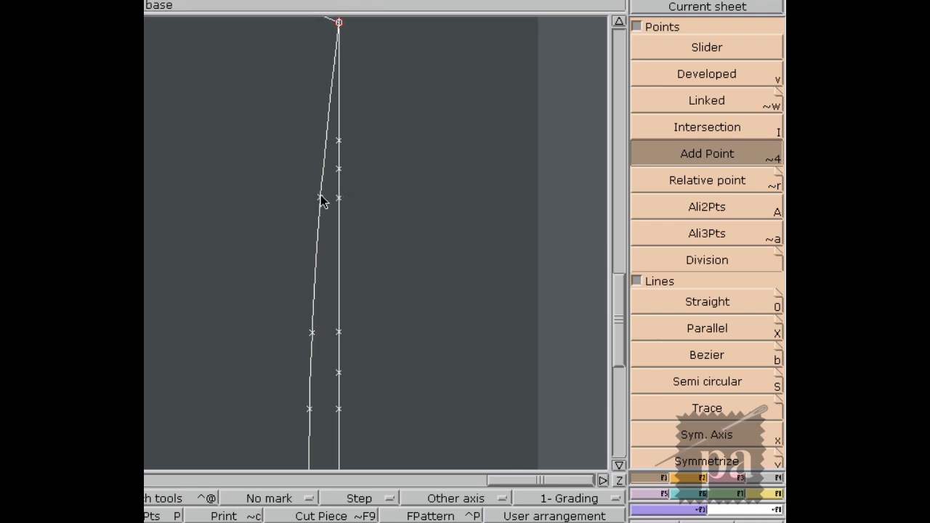
click(338, 142)
click(325, 141)
key(Home)
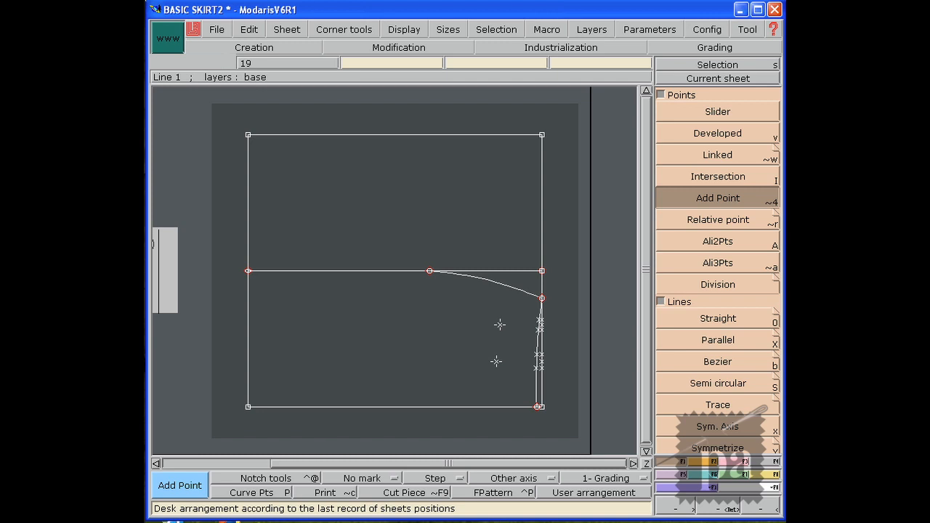
Cut the lower half of the draft, bounded by the centre line and both curves, as a new piece and show its sheet.
click(776, 462)
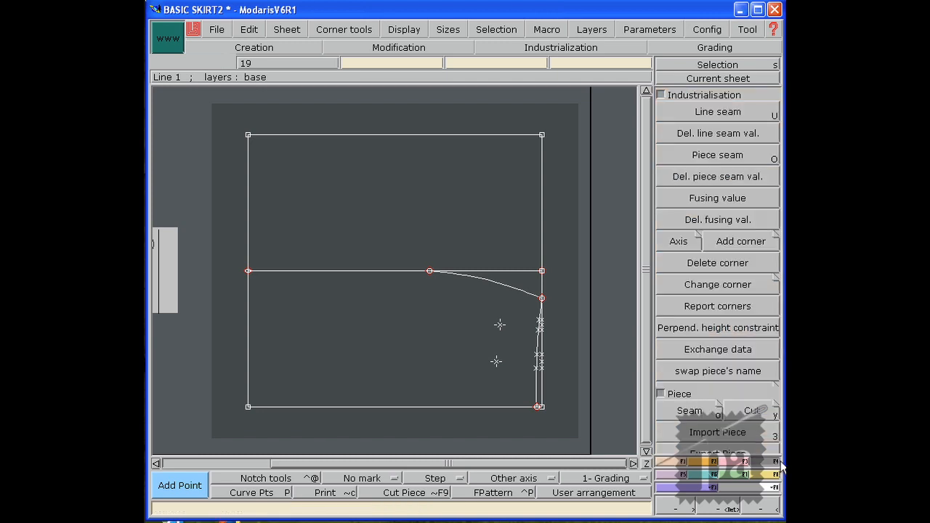
click(764, 412)
click(390, 313)
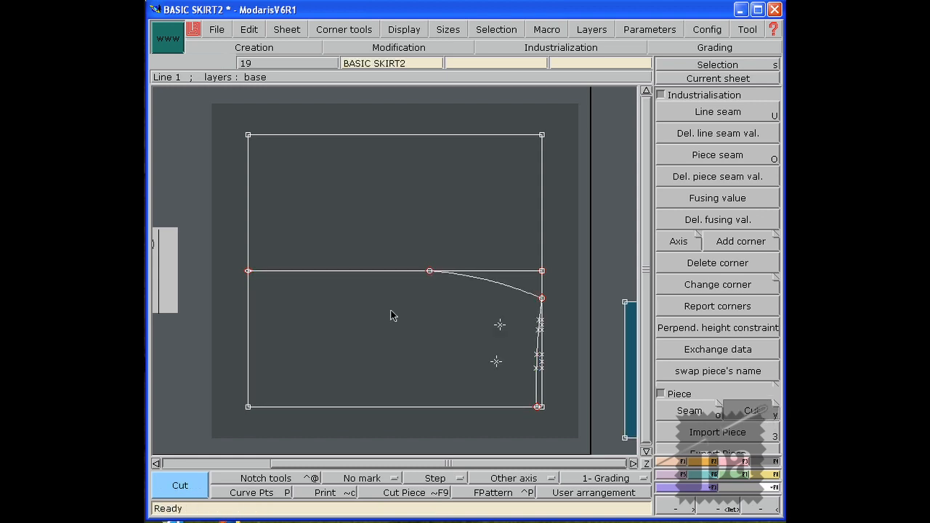
key(Page_Down)
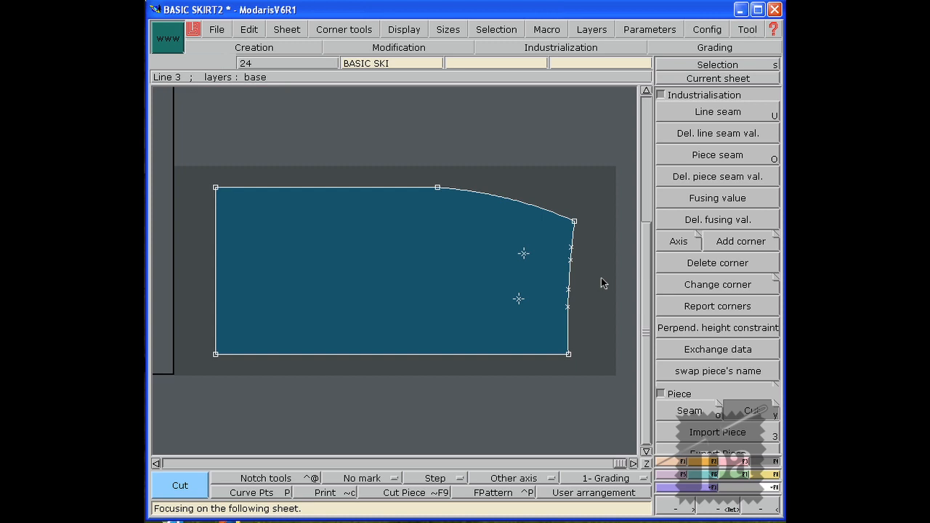
key(Page_Down)
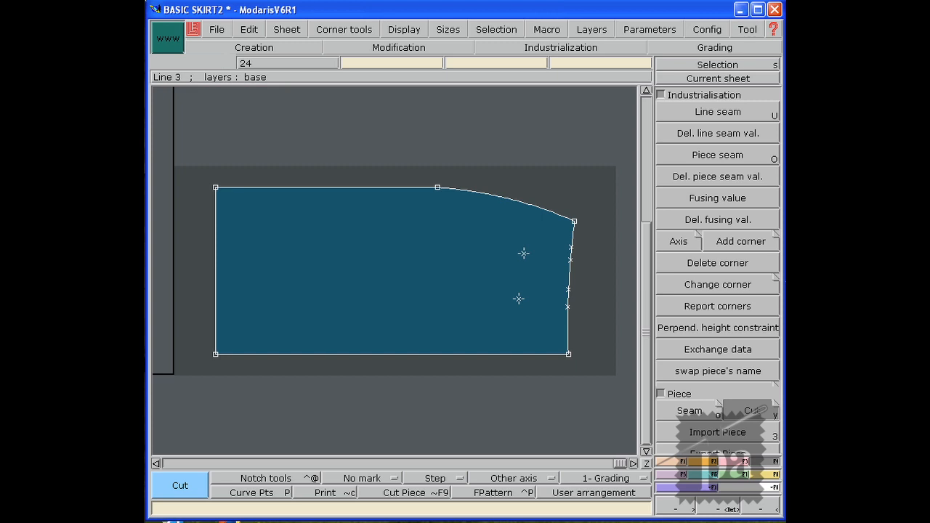
Merge the straight line and the curve at their junction point on the new piece's upper edge.
click(737, 466)
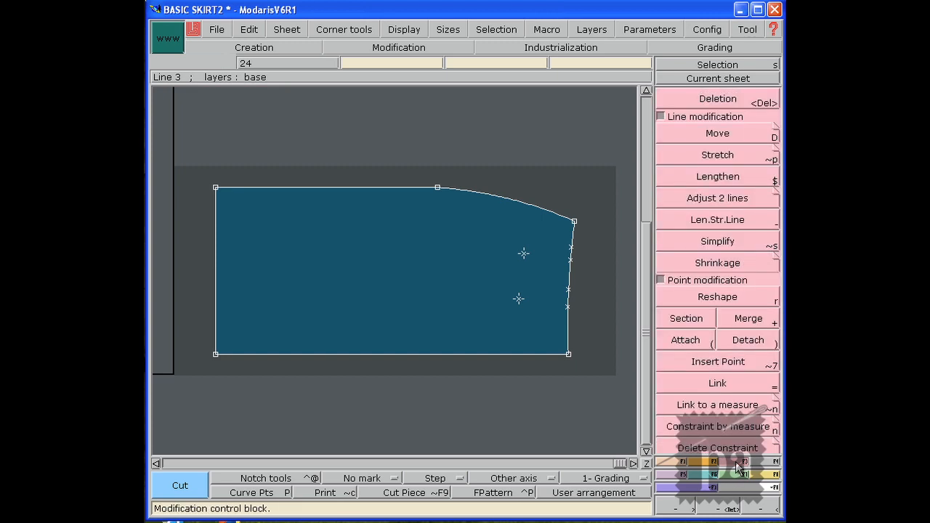
click(745, 318)
click(437, 188)
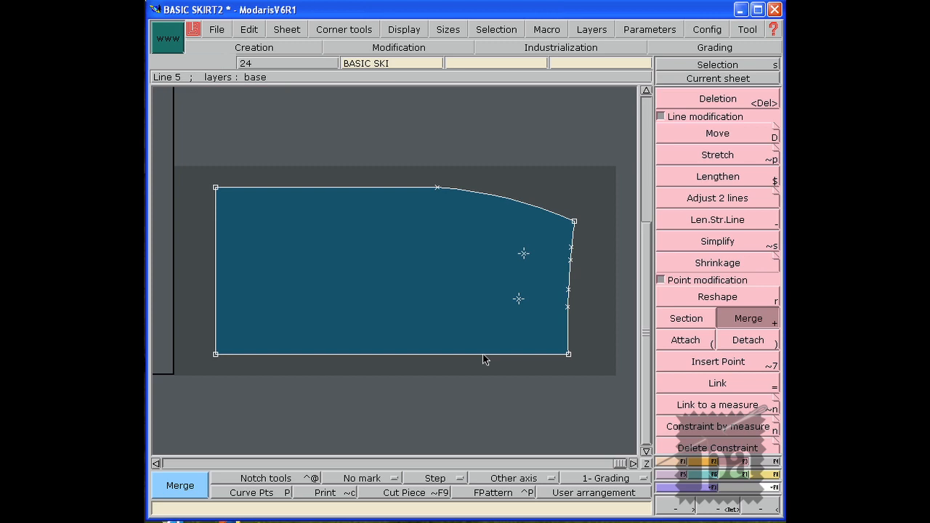
Add type 21 notches at the merged point on the upper edge and at the four dart points on the waist curve.
click(703, 463)
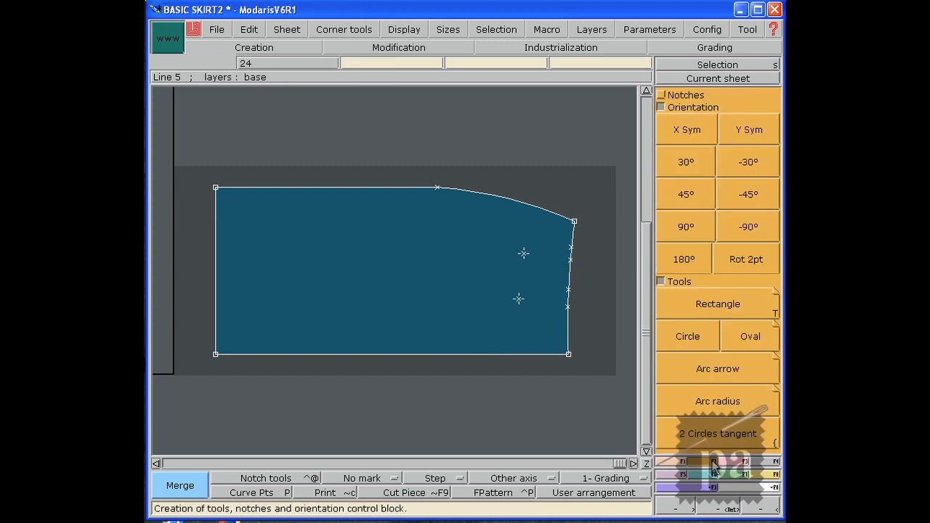
click(662, 100)
click(696, 109)
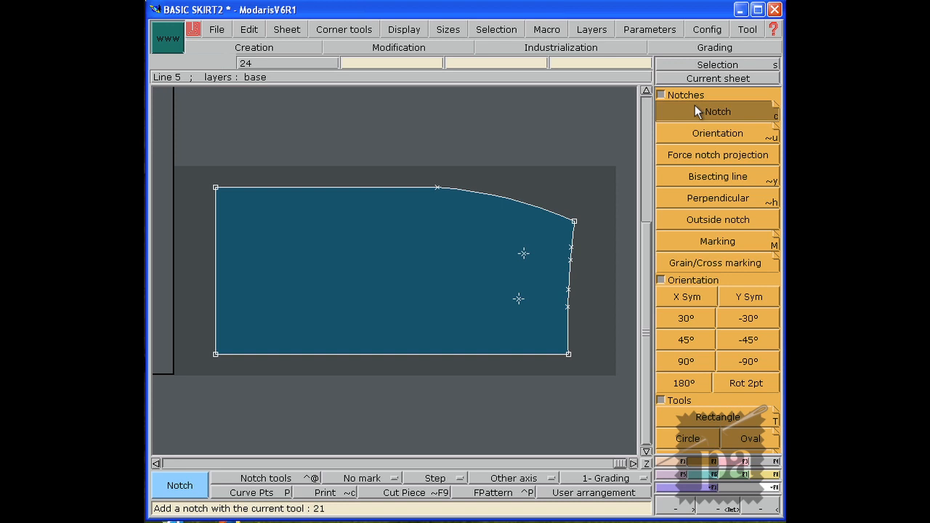
click(437, 188)
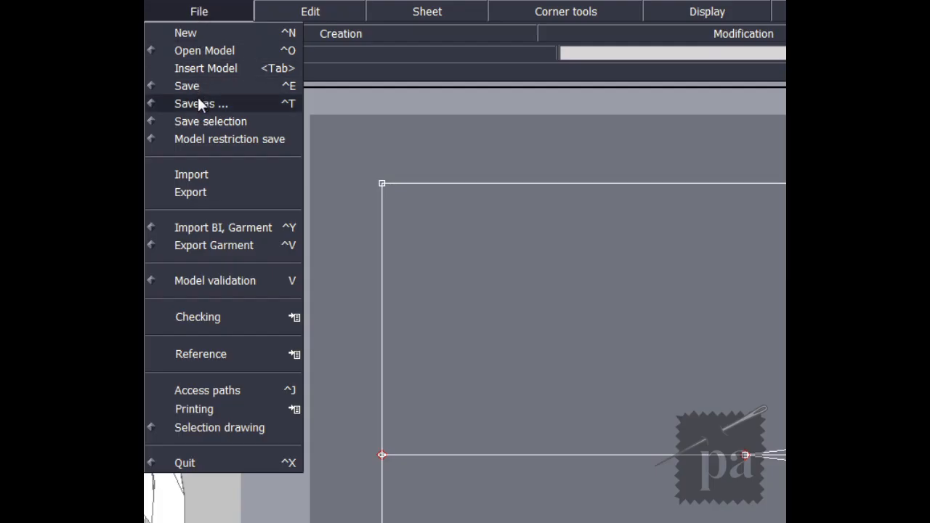
Save the model as BASIC SKIRT in the MISSYMDL folder inside LECTRA.
click(198, 100)
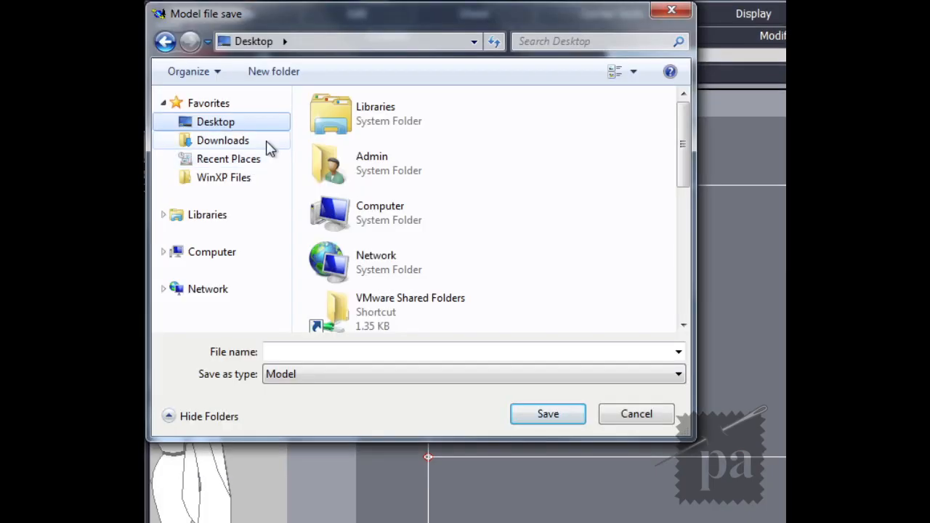
drag(687, 127, 398, 184)
double_click(411, 184)
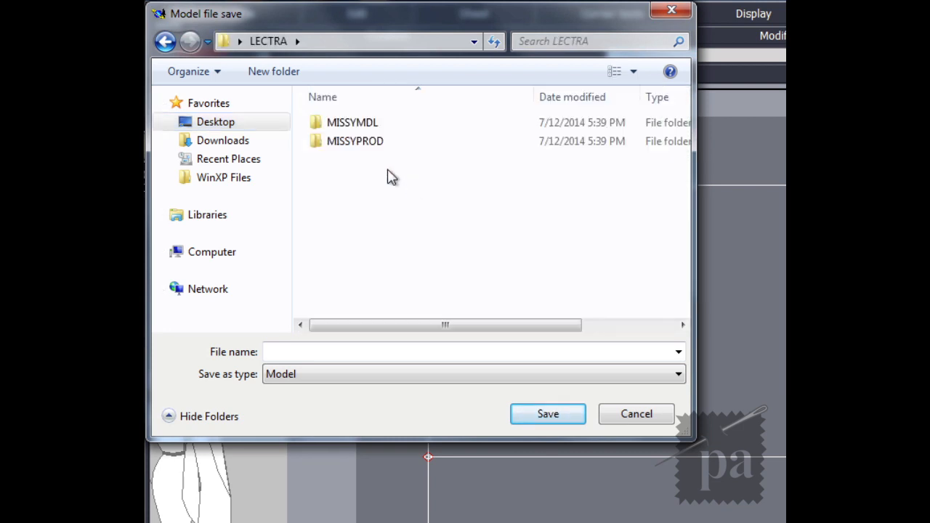
double_click(361, 123)
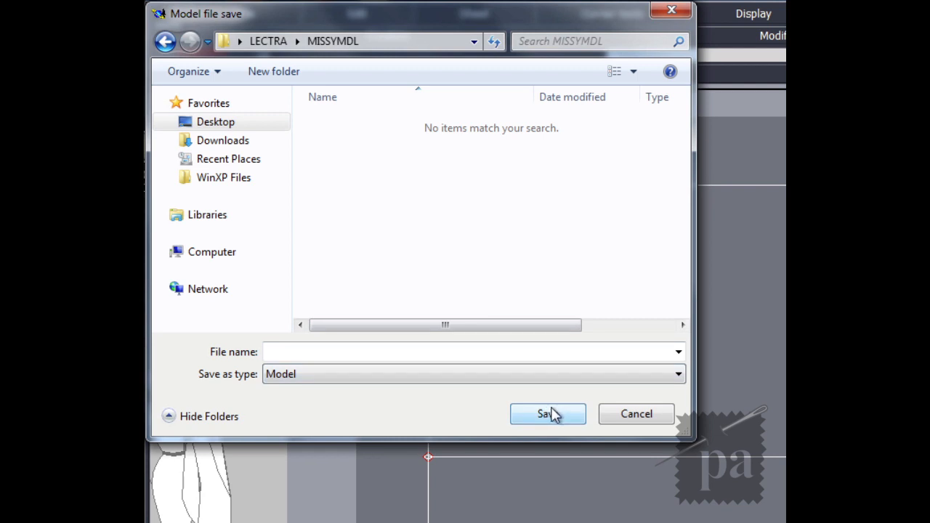
click(380, 352)
text(BASIC SKIRT)
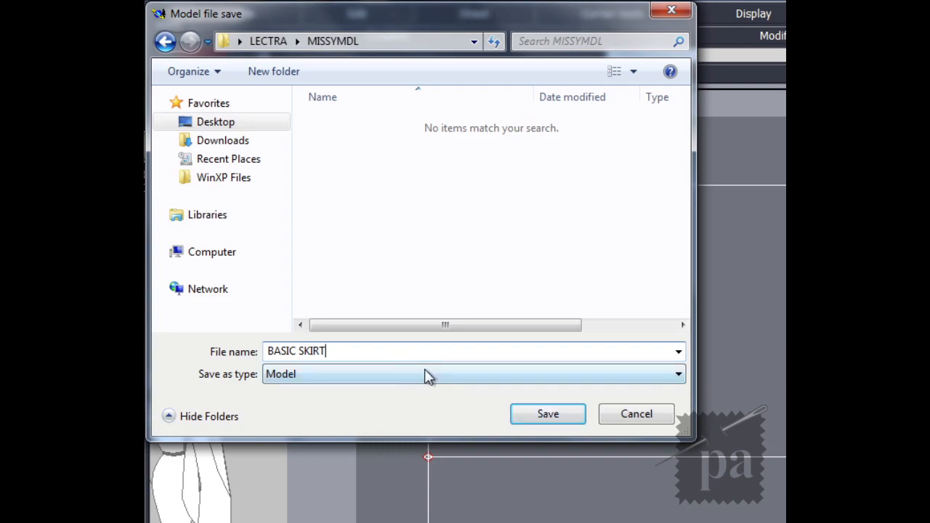
click(548, 414)
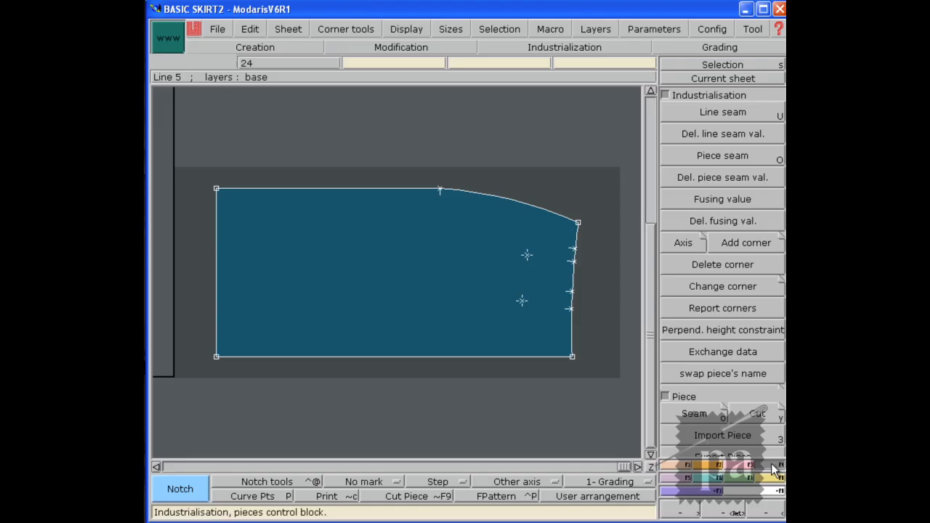
Apply line seam values of about 0"7 to the piece's upper side edge and waist curve, and 1" to its left hem edge.
click(741, 113)
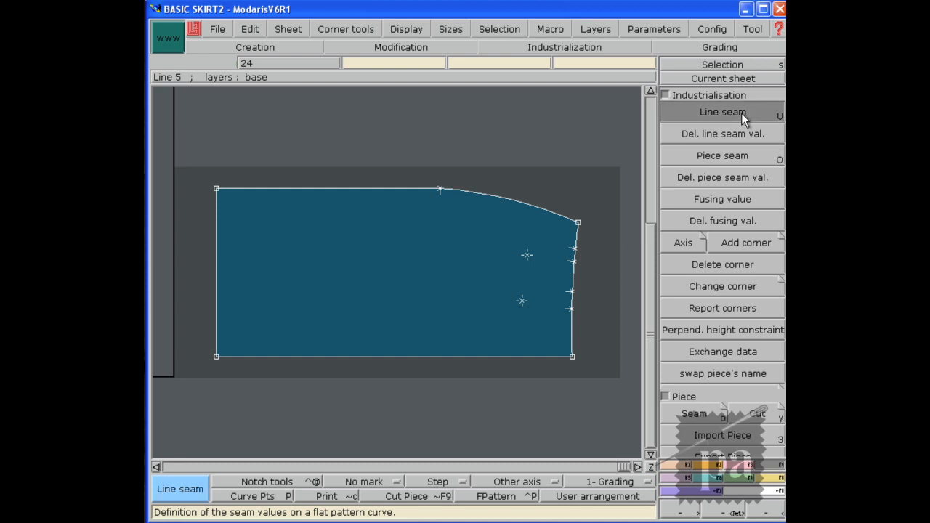
click(454, 194)
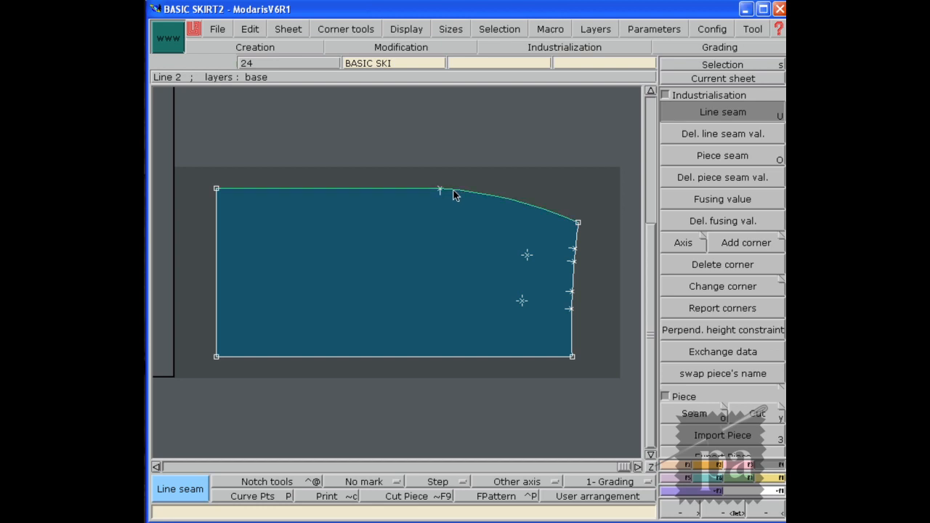
click(575, 248)
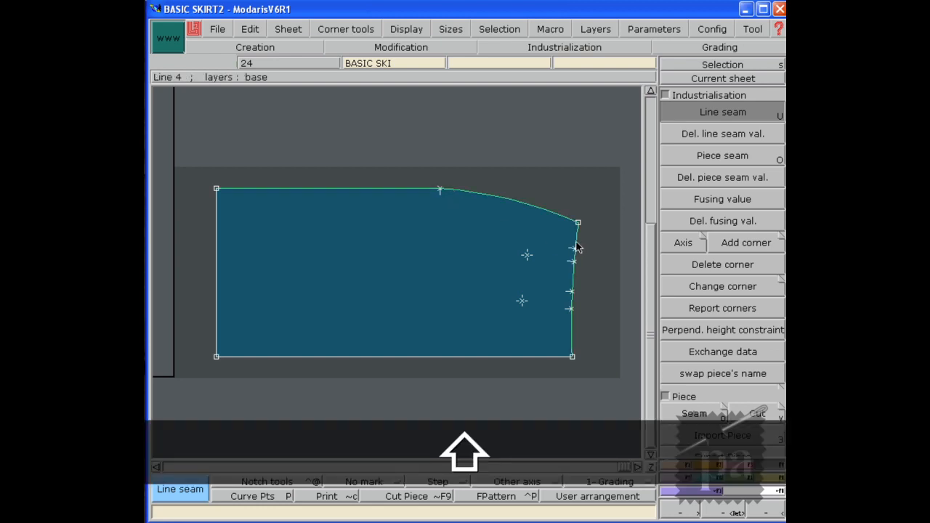
click(535, 212)
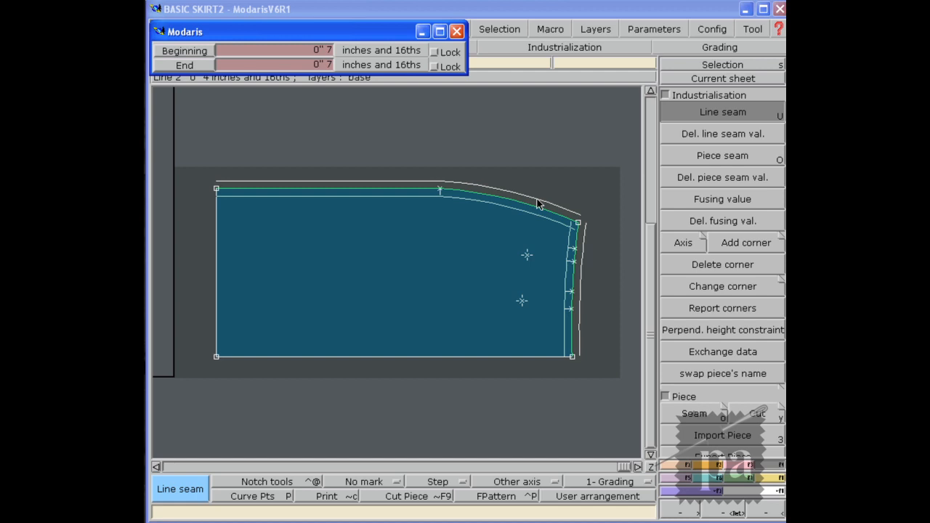
click(538, 203)
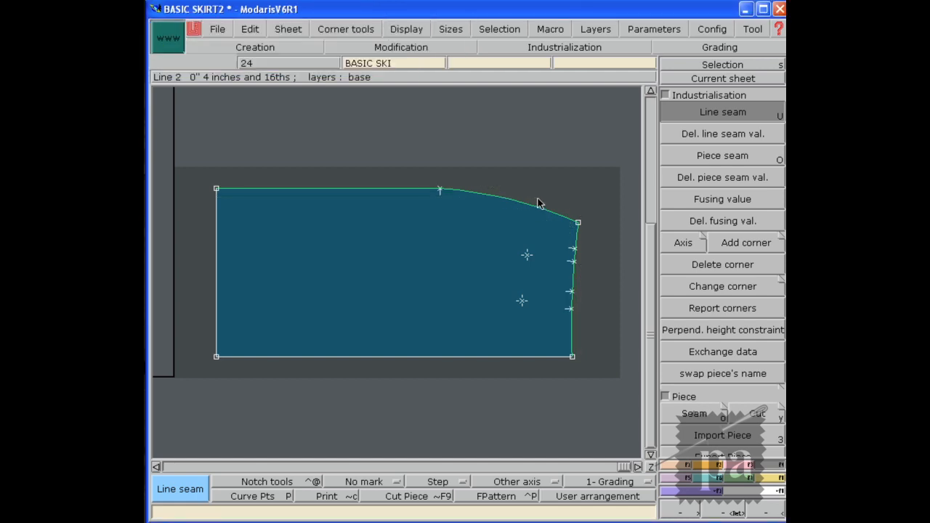
click(216, 251)
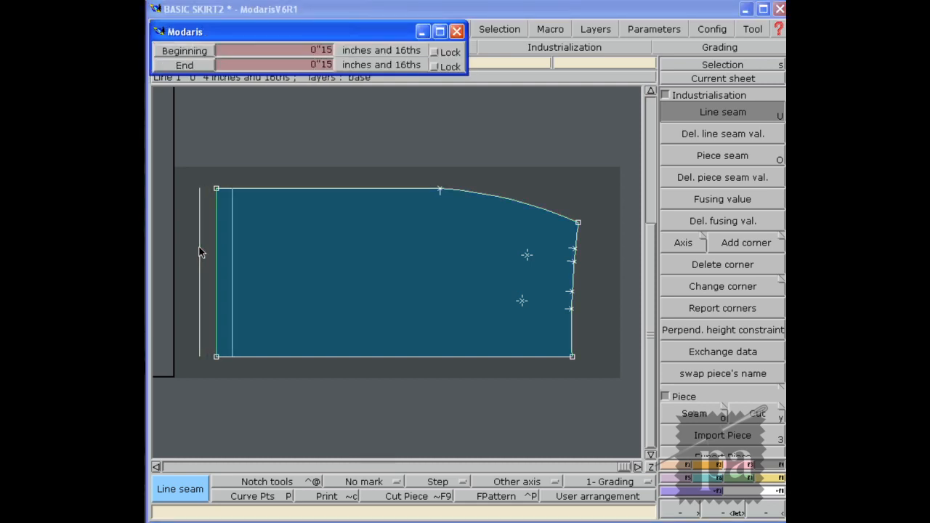
click(200, 252)
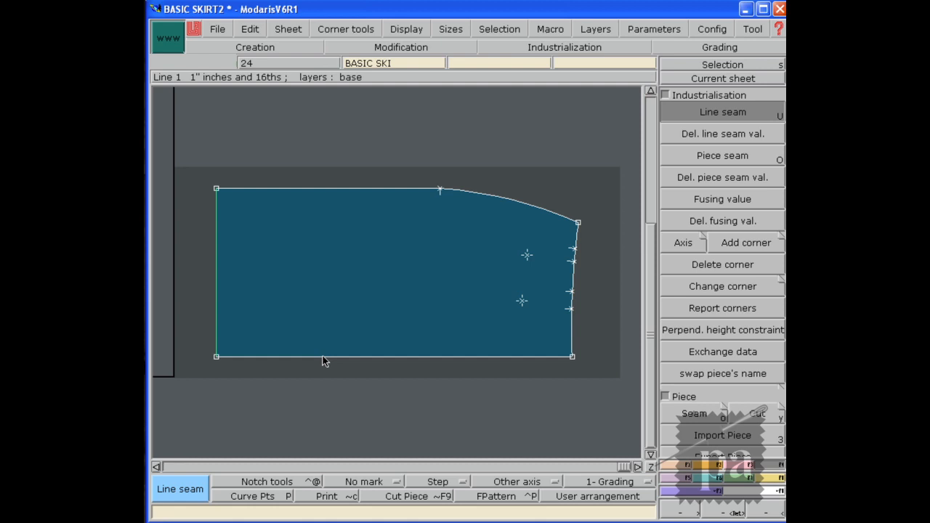
Exchange the skirt piece's outline so that it includes the seam allowances.
click(683, 397)
click(741, 410)
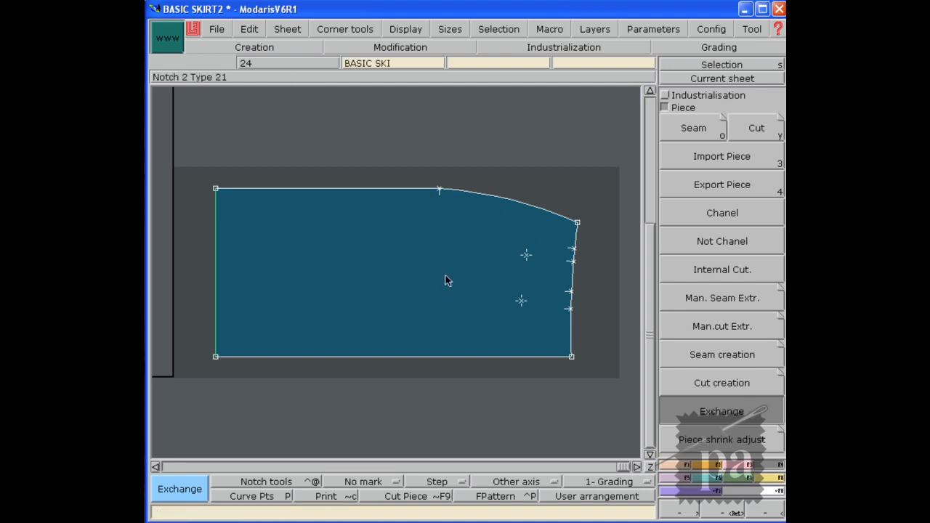
click(445, 276)
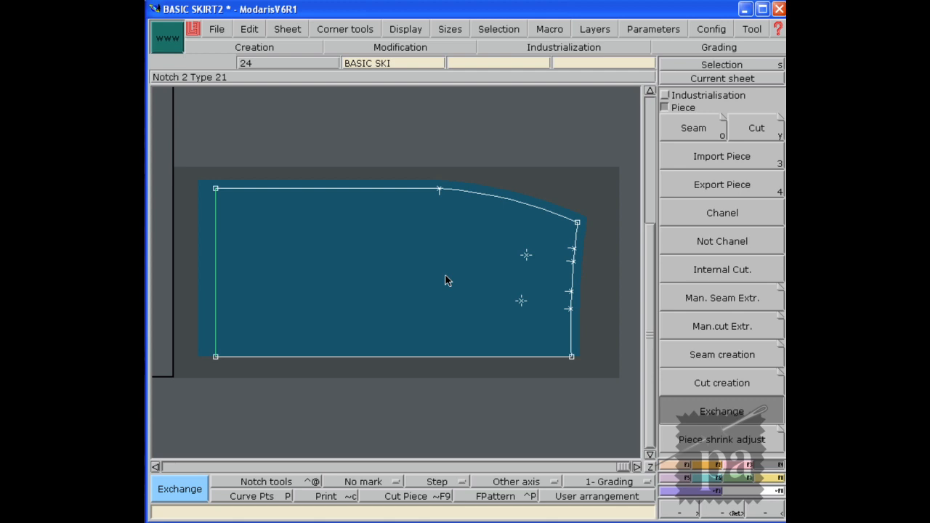
Create the skirt piece's outer cut lines and delete the inner seam lines along the side, waist and hem.
click(706, 383)
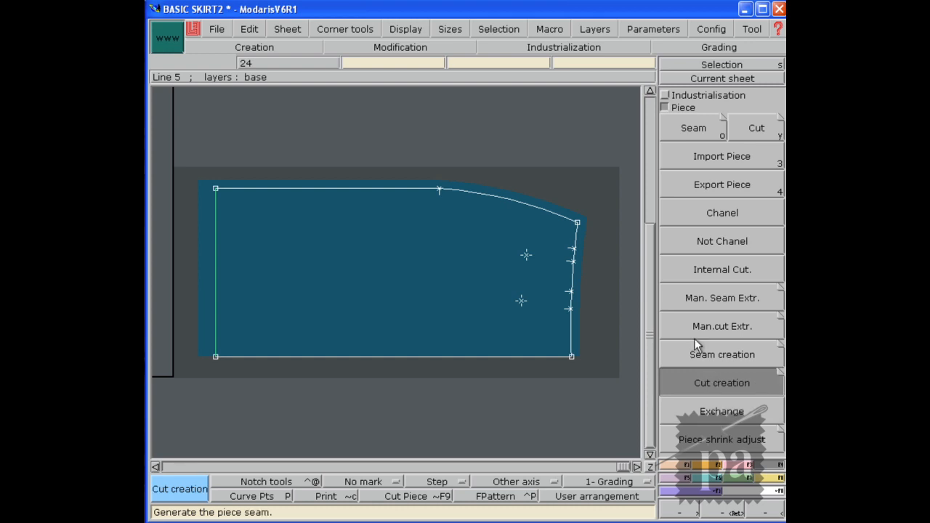
click(398, 241)
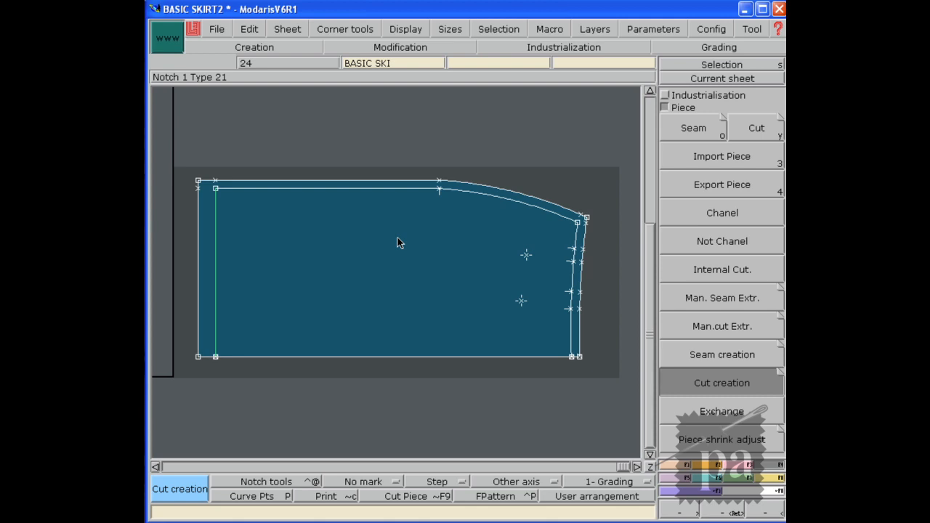
key(F2)
click(727, 99)
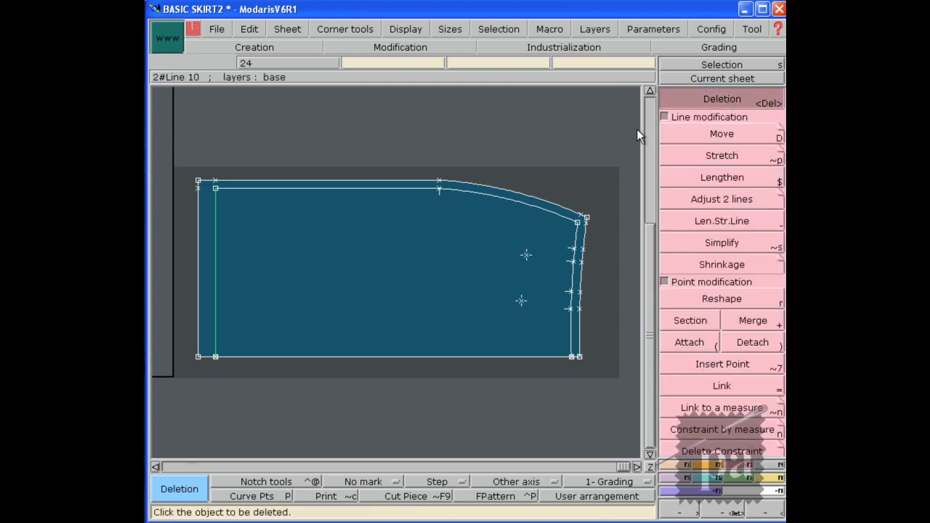
click(526, 207)
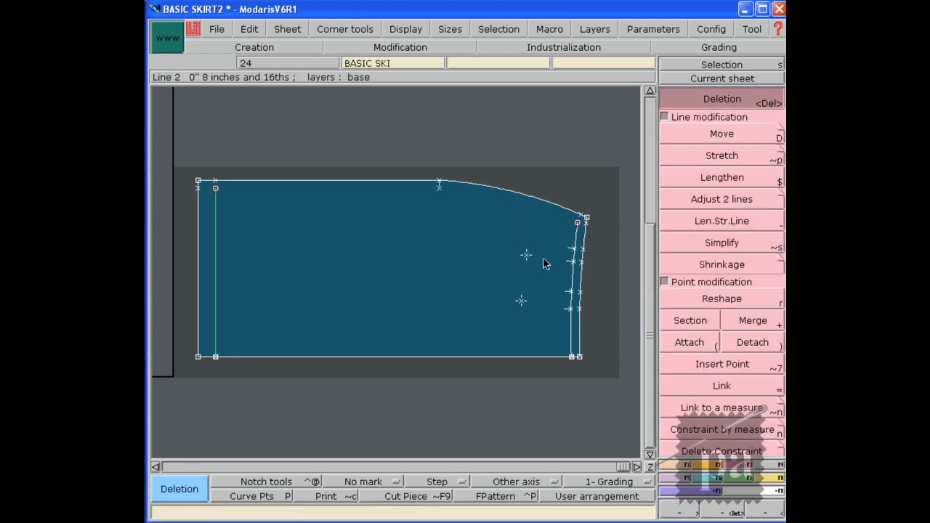
click(572, 289)
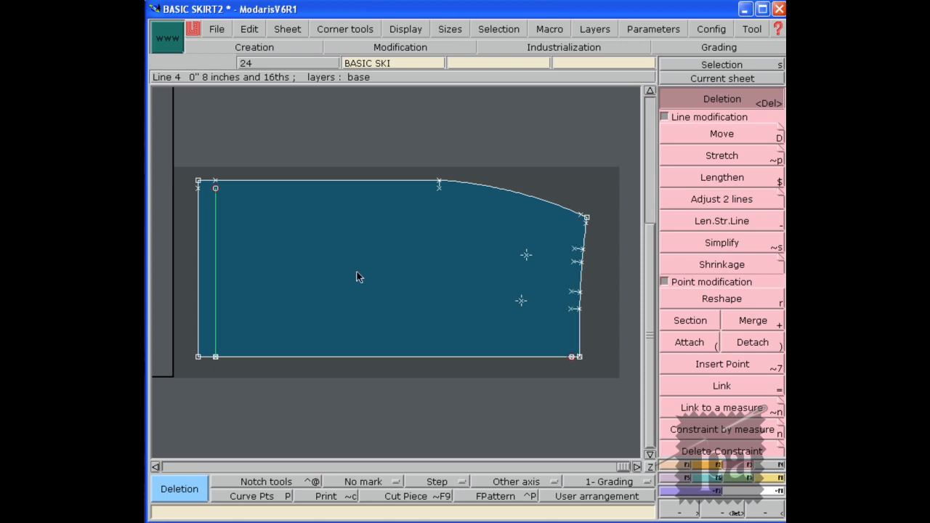
click(217, 268)
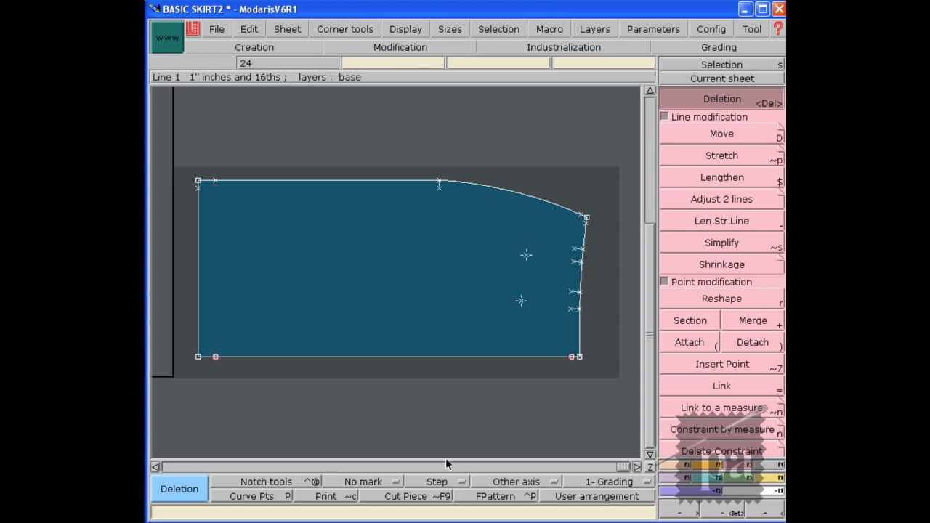
click(416, 497)
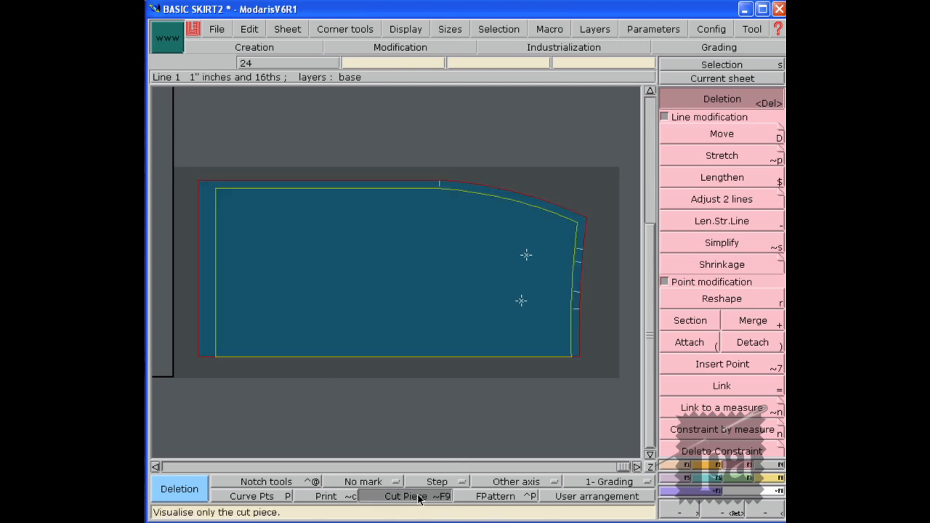
click(419, 498)
Add notches at the hem fold point on the upper side edge and at the seam point near the top of the waist curve.
click(710, 471)
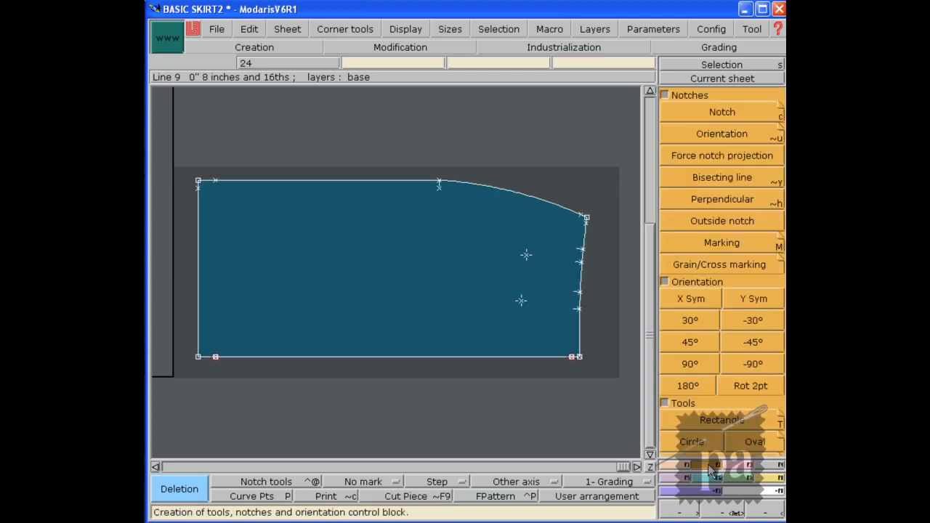
click(735, 113)
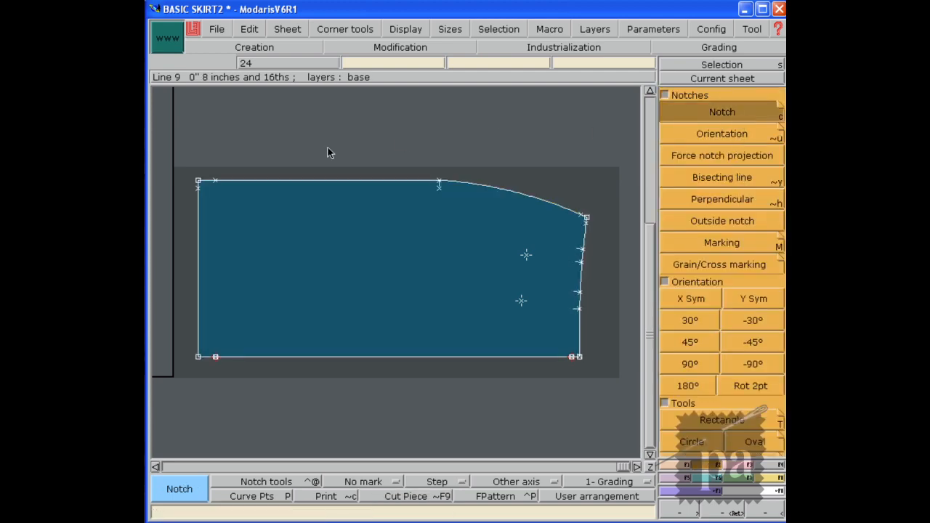
click(216, 184)
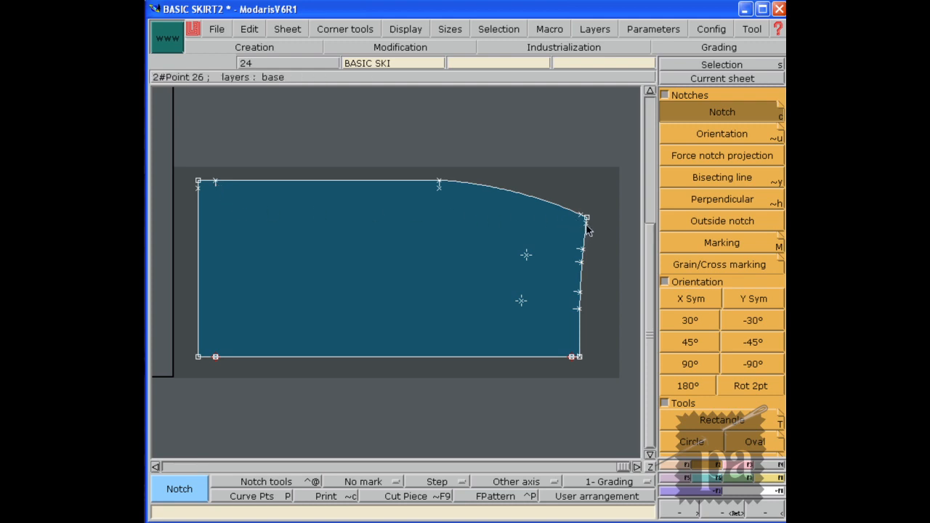
Delete the leftover seam points by the upper waist corner, below the hip notch and near the upper end of the hem.
click(758, 465)
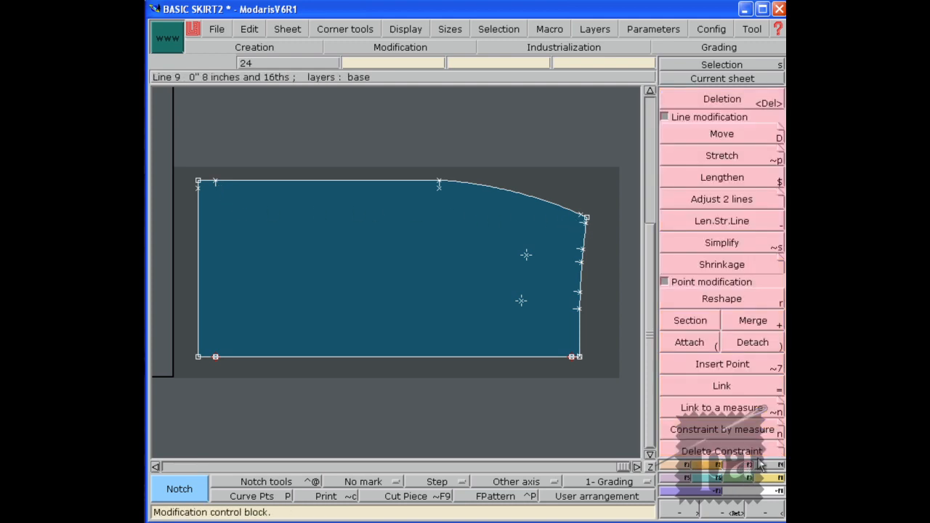
click(697, 98)
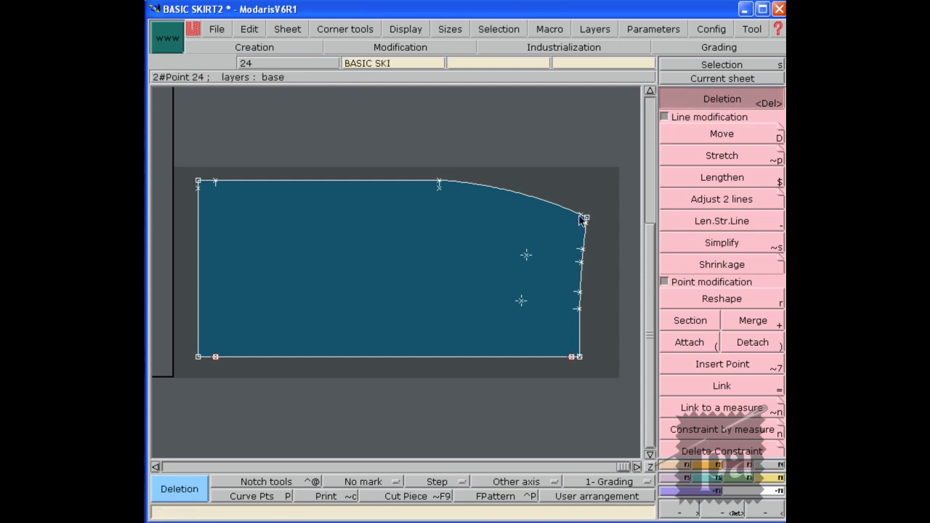
click(441, 188)
click(197, 188)
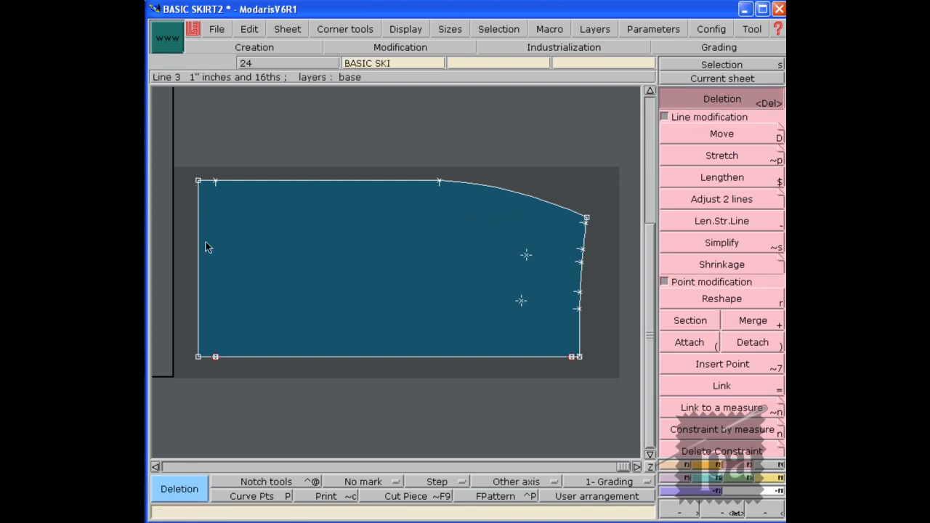
Reshape the duplicate line's end points slightly below the piece's lower straight edge, and delete that line.
click(217, 356)
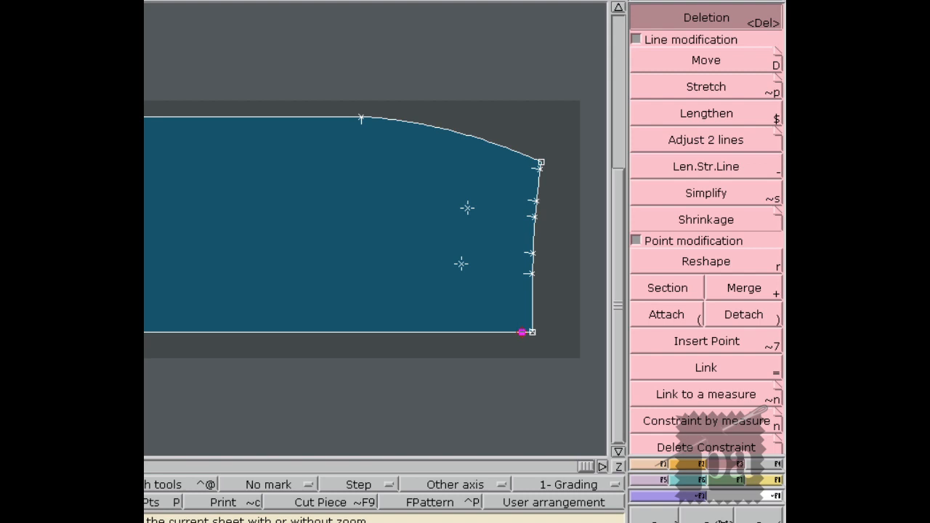
click(706, 262)
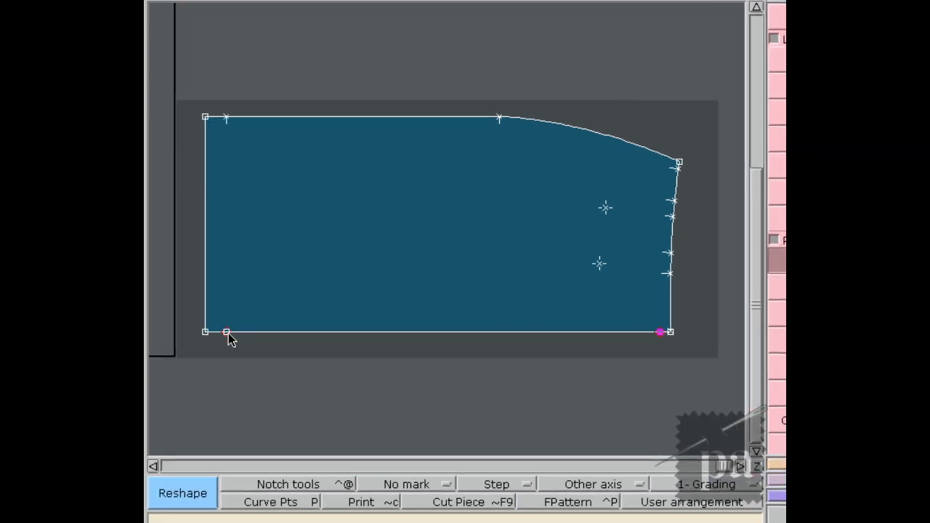
drag(226, 332, 226, 343)
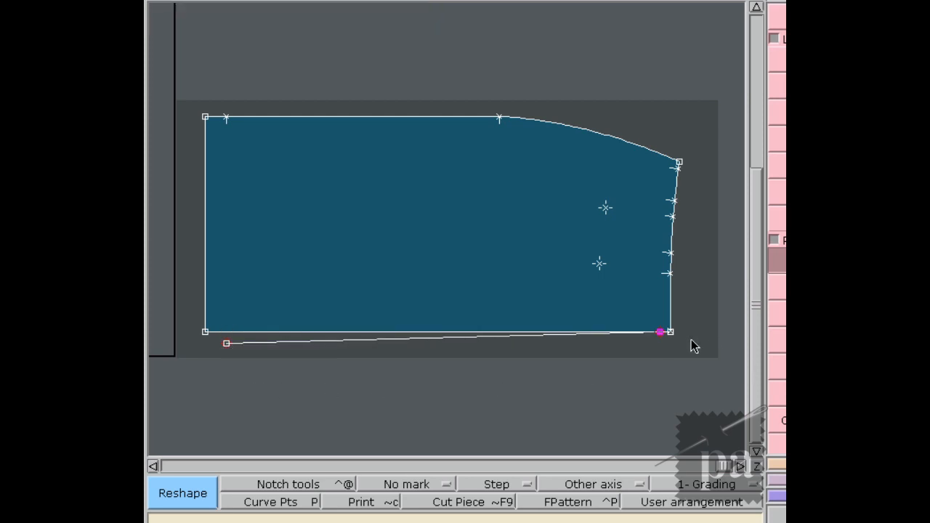
drag(660, 332, 659, 343)
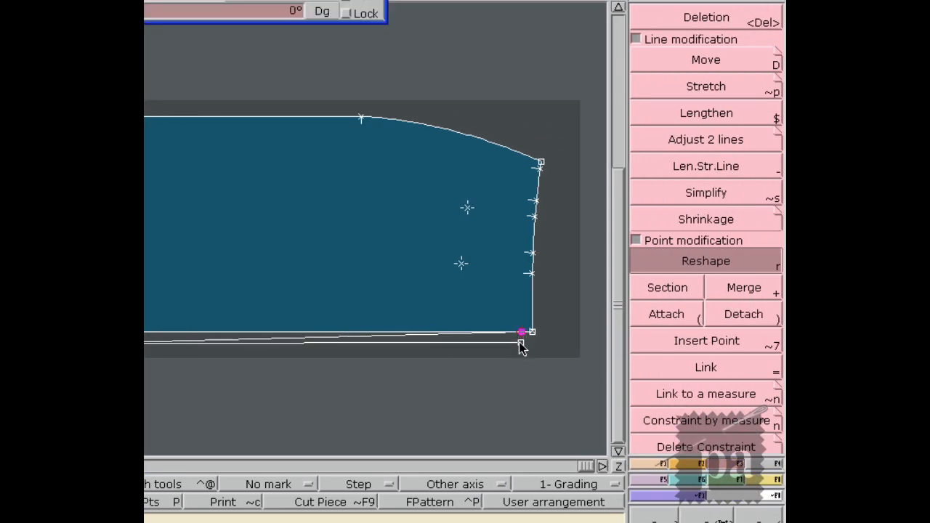
drag(520, 346, 520, 348)
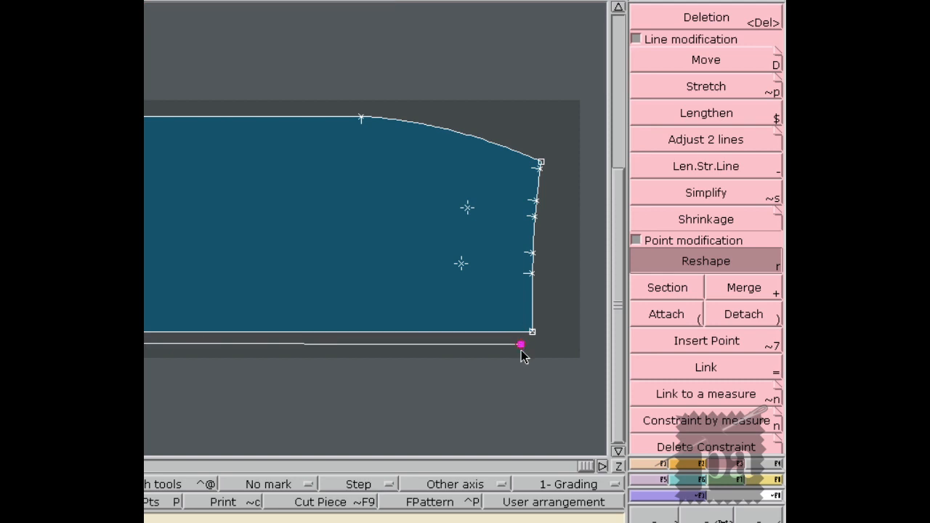
click(714, 18)
click(466, 344)
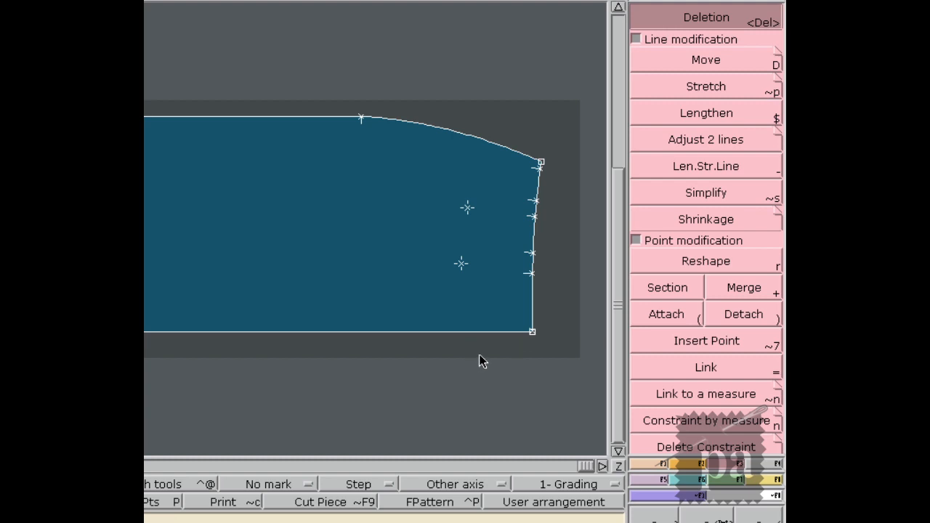
Return to the BASIC SKIRT2 drafting sheet and add a point on the rectangle's upper edge close to its upper-right corner.
key(Page_Up)
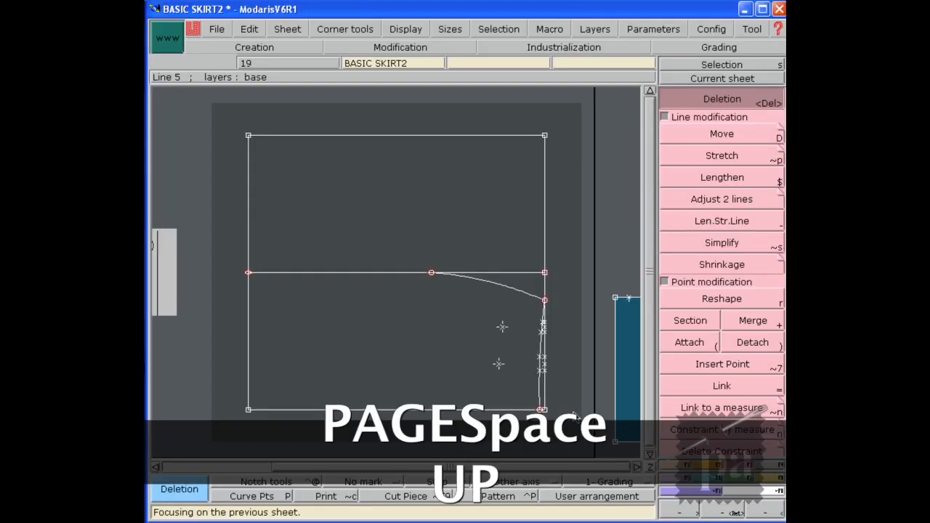
key(Return)
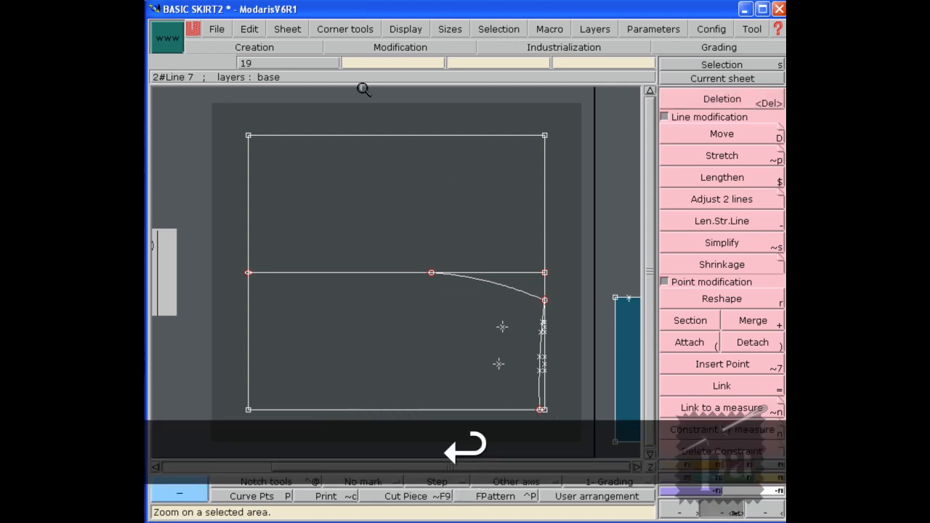
drag(223, 119, 569, 303)
drag(628, 148, 384, 389)
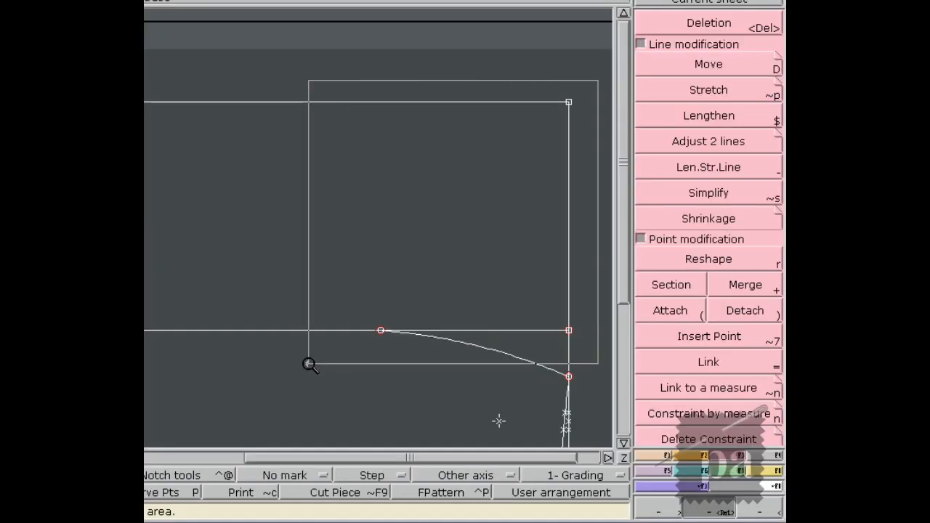
drag(308, 364, 309, 364)
key(F1)
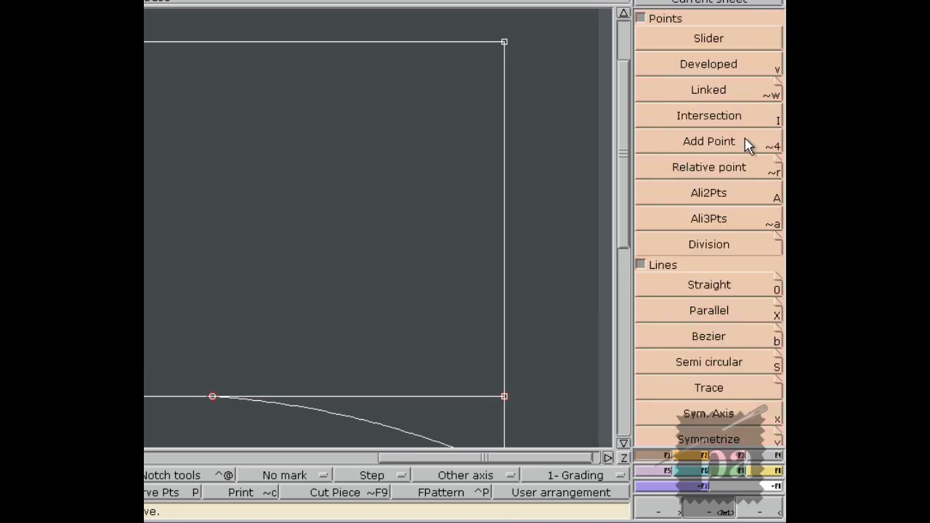
click(746, 143)
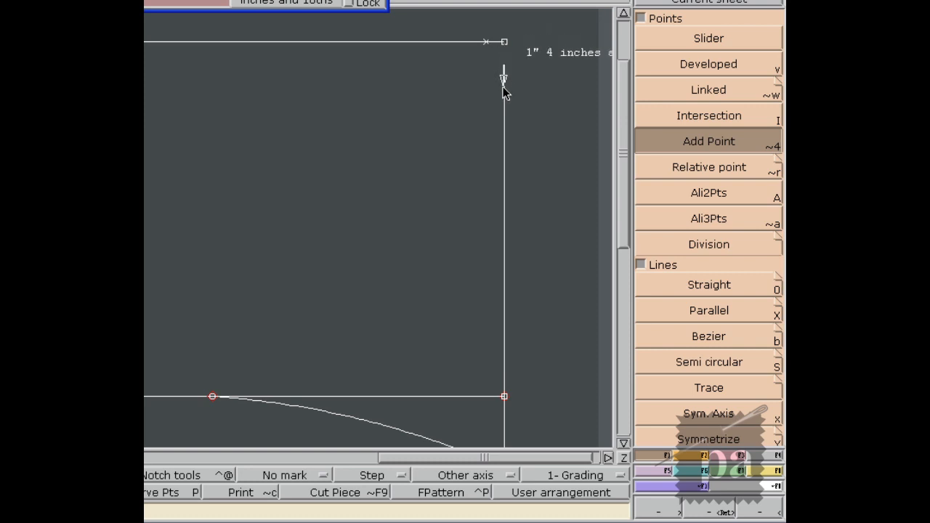
Add two groups of three dart points, the first spaced 0"8 apart, plus one more point on the rectangle's right edge above the centre line.
click(504, 159)
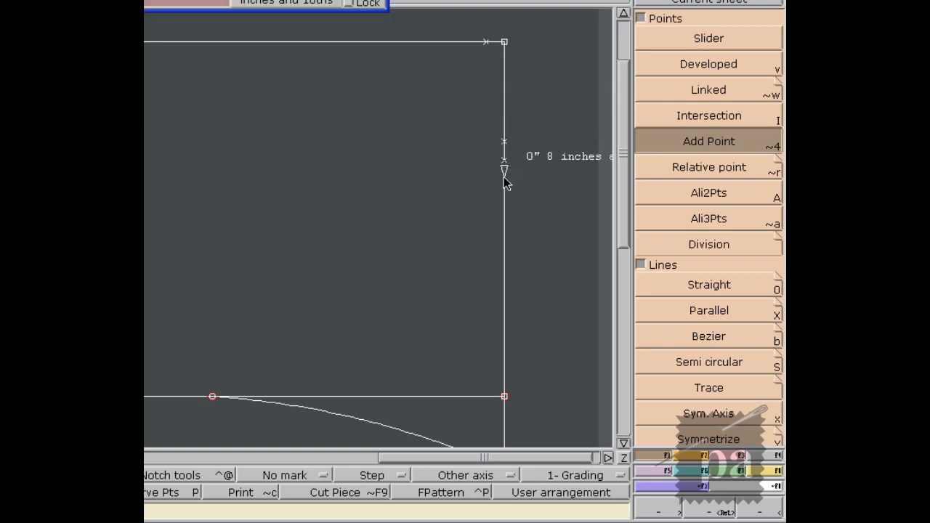
click(504, 177)
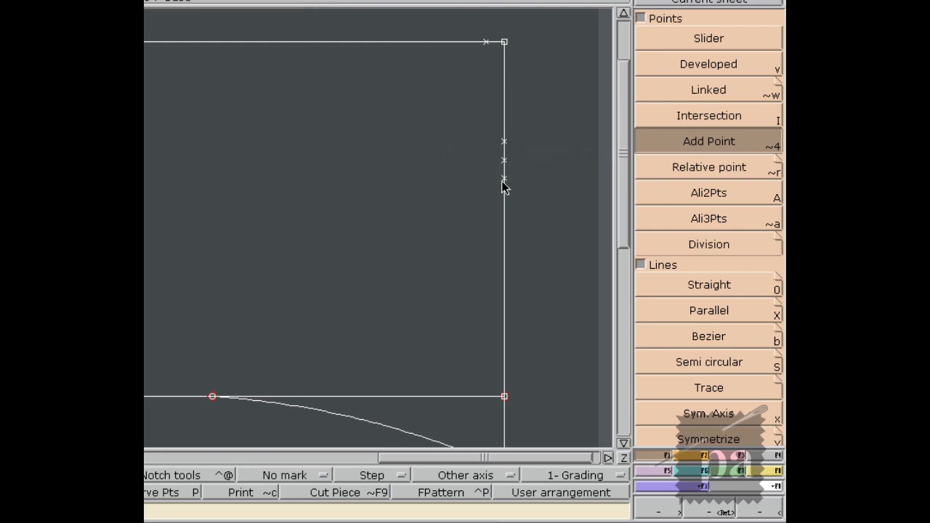
click(504, 239)
click(504, 267)
click(503, 324)
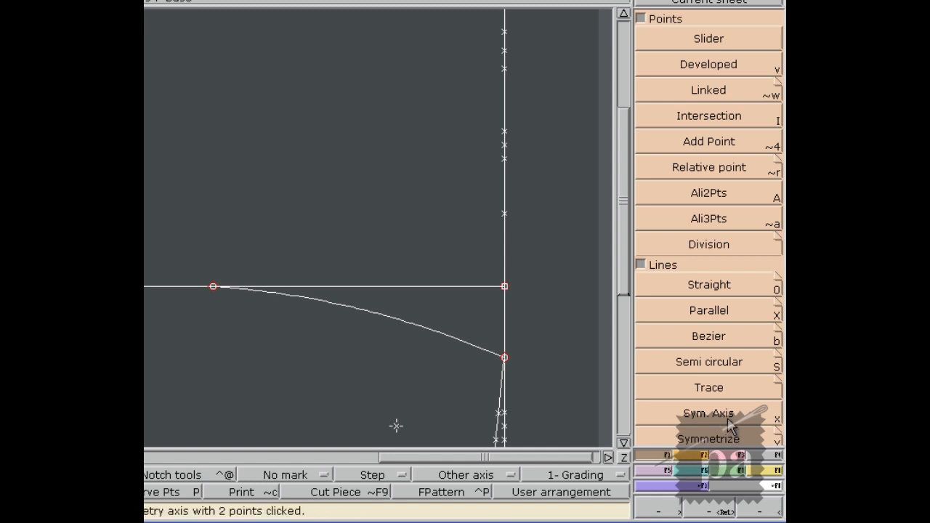
Duplicate the hip curve, flip it about the horizontal axis, and place it above the centre line ending at the added right-edge point.
click(642, 19)
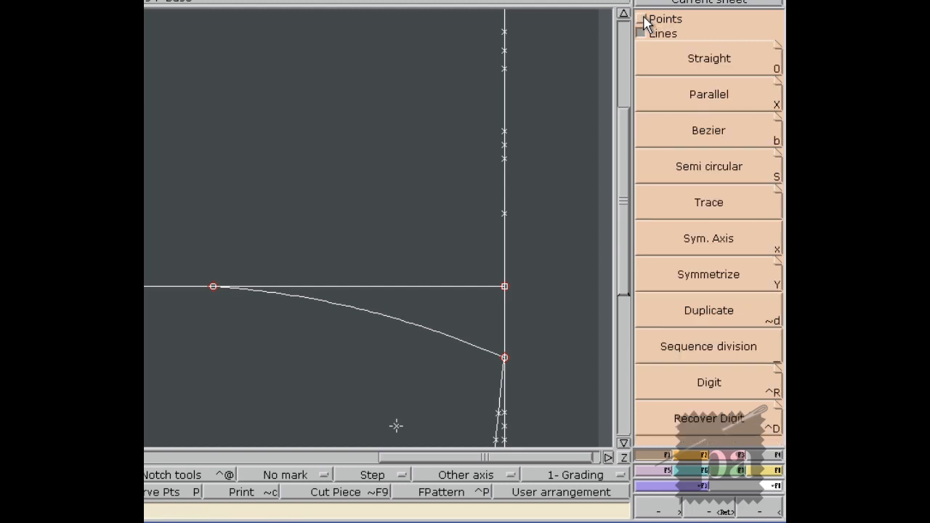
click(735, 320)
click(478, 352)
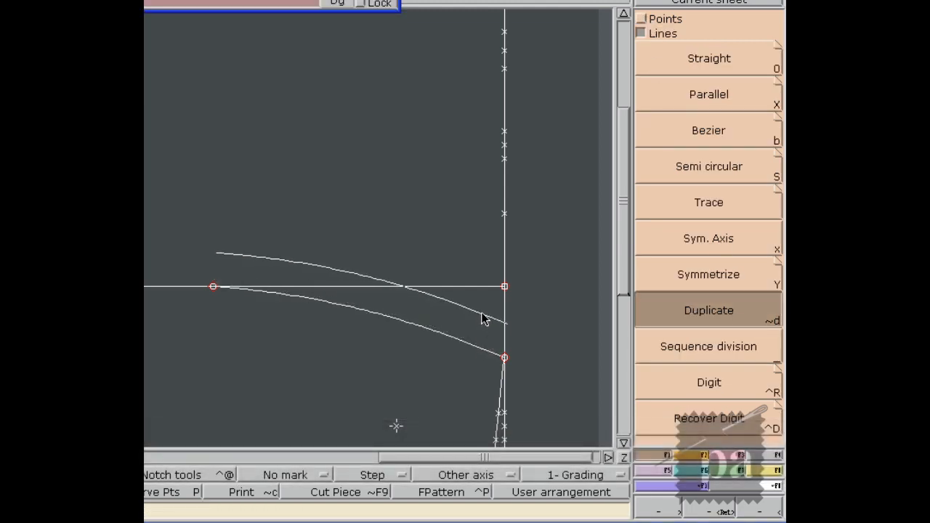
key(x)
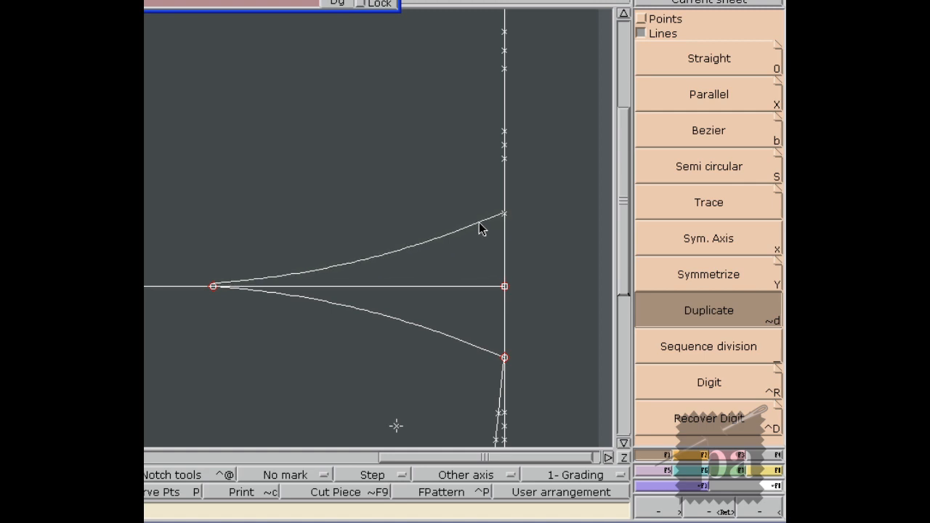
click(479, 230)
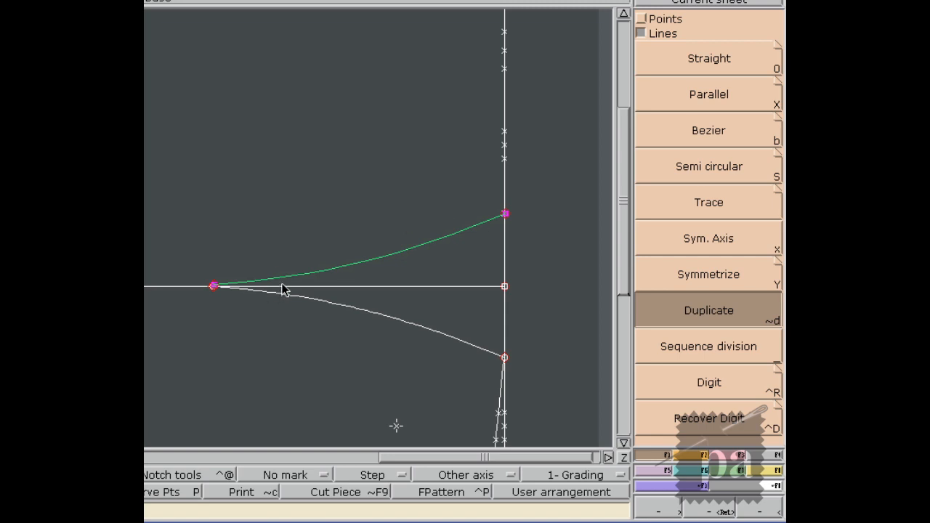
Move the flipped hip curve so its free end point meets the original hip curve's end point on the centre line.
key(Return)
drag(203, 261, 247, 307)
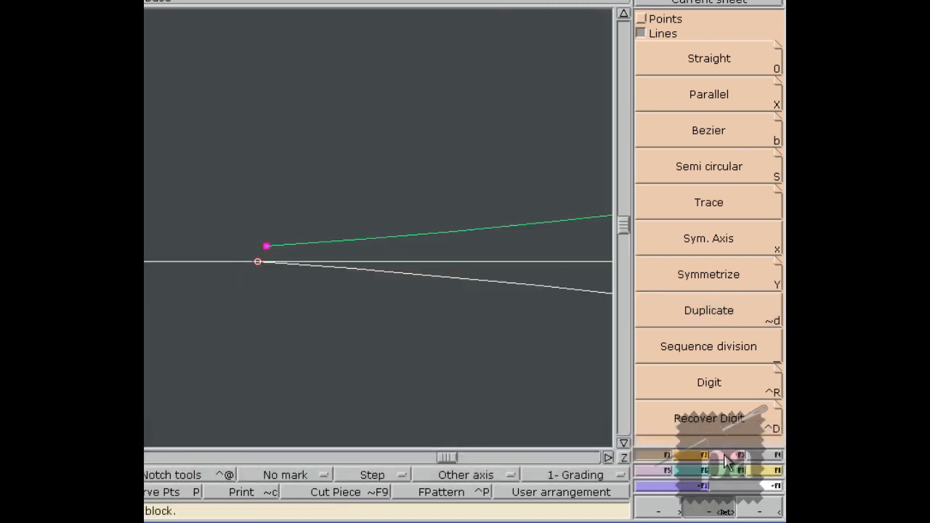
click(725, 457)
key(F1)
key(F3)
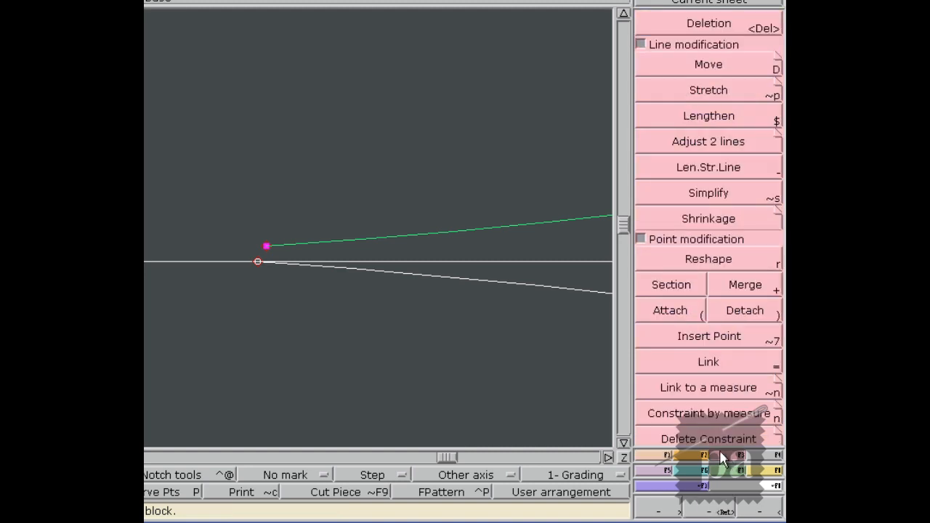
click(701, 69)
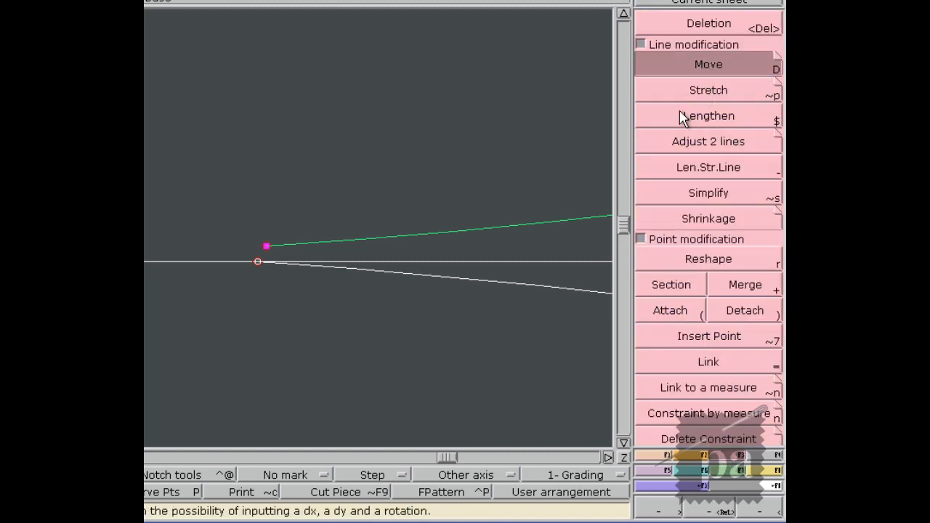
click(298, 252)
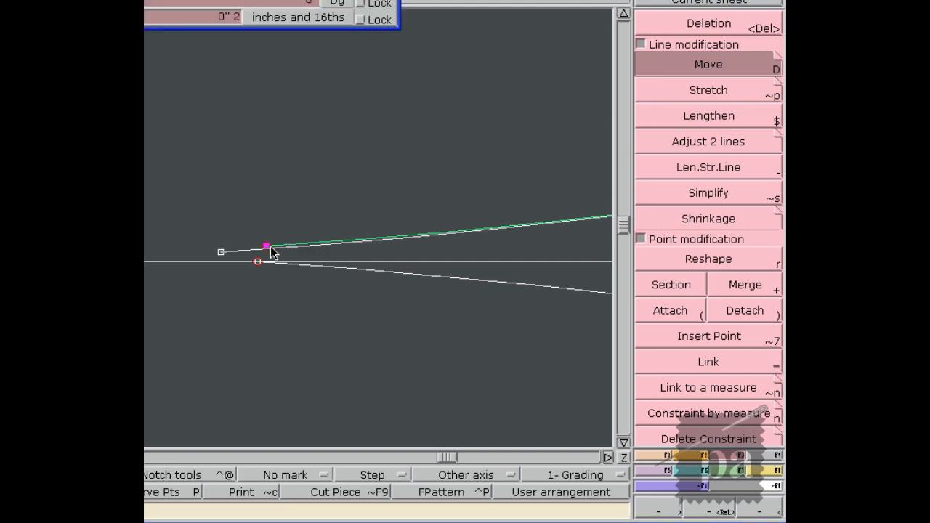
click(306, 263)
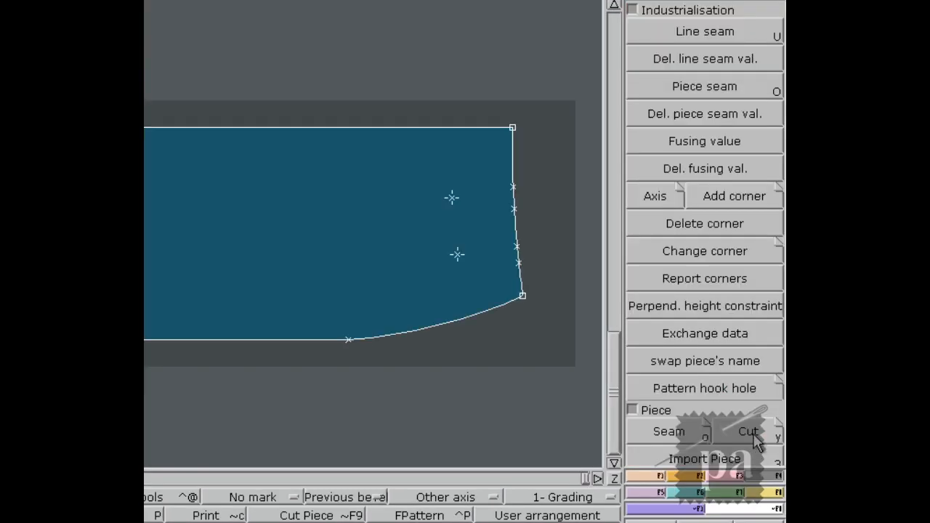
Add line seam allowances to the skirt piece's waist, curved side, hem and upper straight edges.
click(679, 32)
click(522, 284)
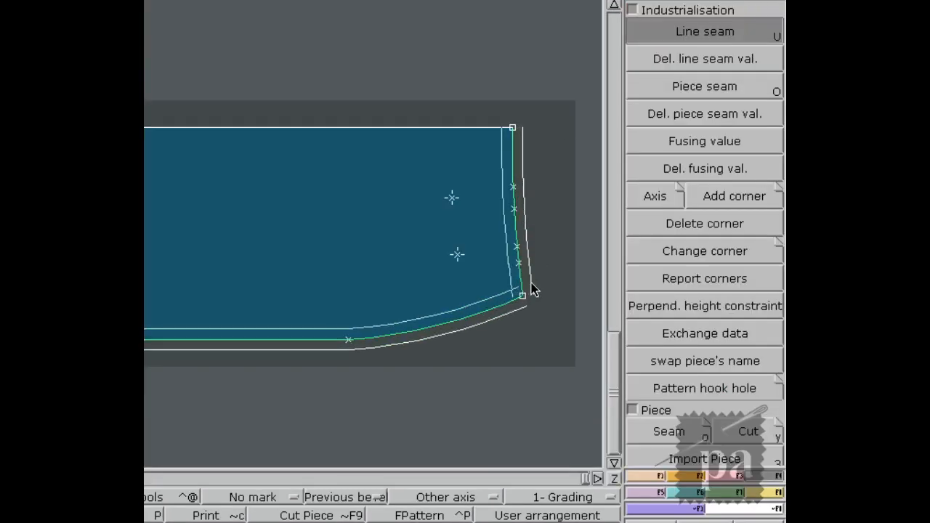
click(170, 278)
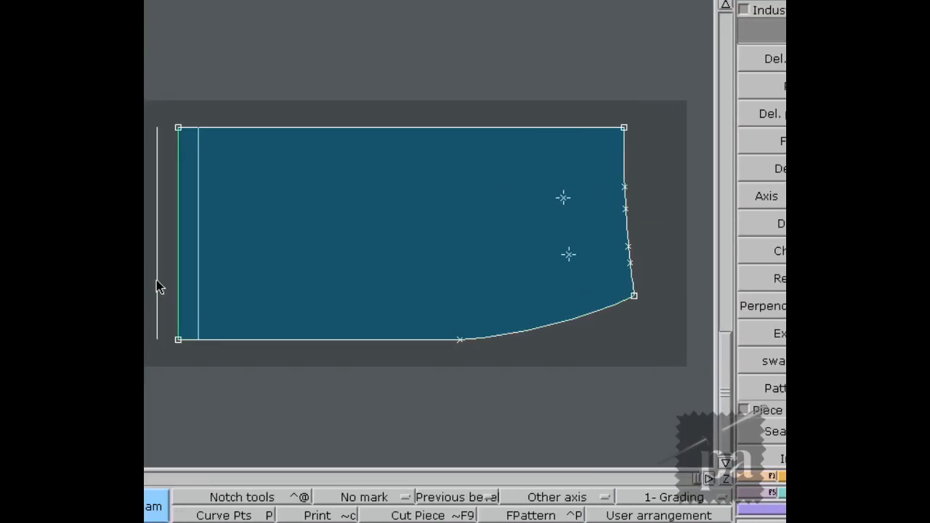
click(357, 129)
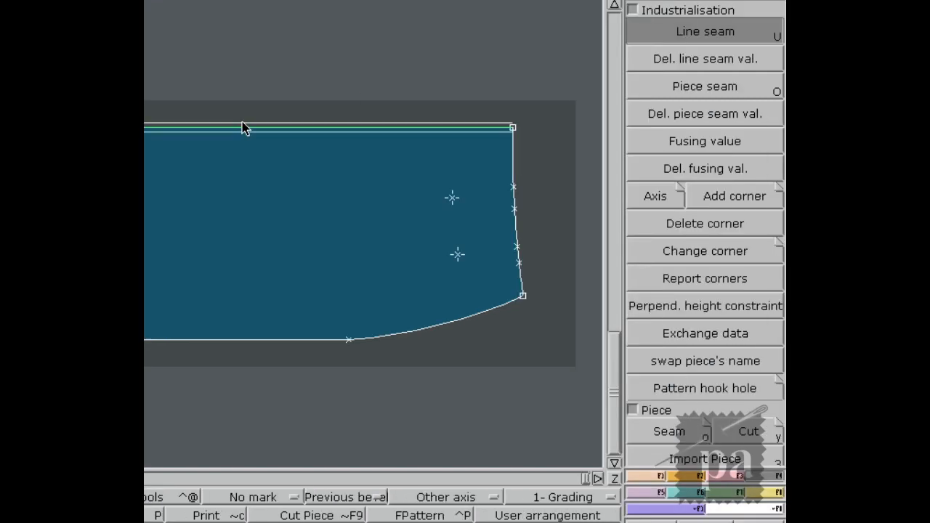
click(246, 111)
Exchange the piece's sewing and cut lines so the seam-allowance line becomes its outline.
click(723, 411)
click(388, 226)
click(732, 373)
click(373, 238)
Add notches at the dart points along the waist and at the seam-line and hip points on the piece's outline.
click(717, 476)
click(712, 18)
click(512, 133)
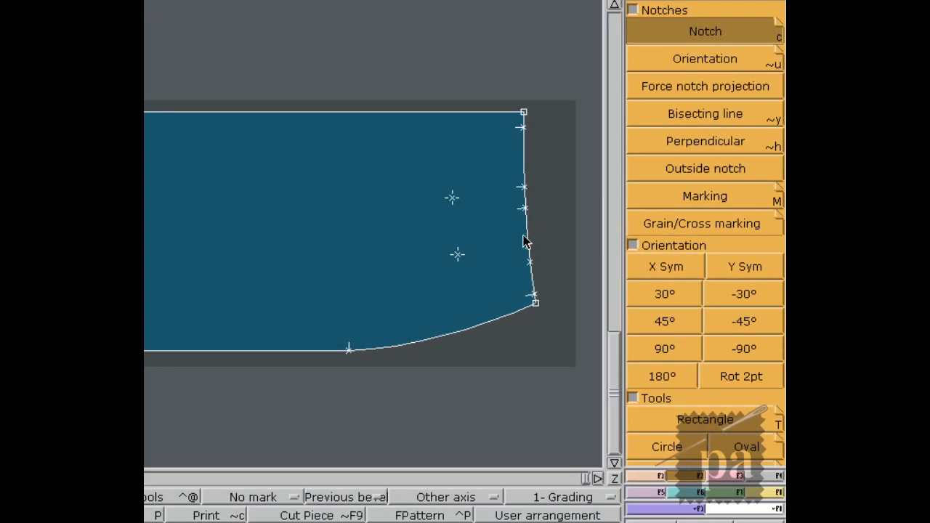
click(526, 243)
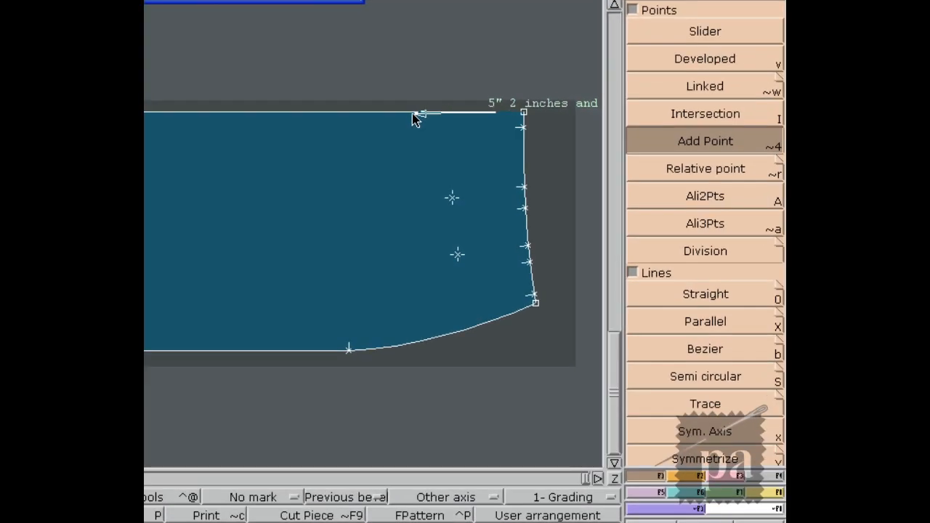
Add two close points on the piece's upper straight edge, notch both, and display only the cut piece.
click(371, 112)
click(681, 477)
click(696, 33)
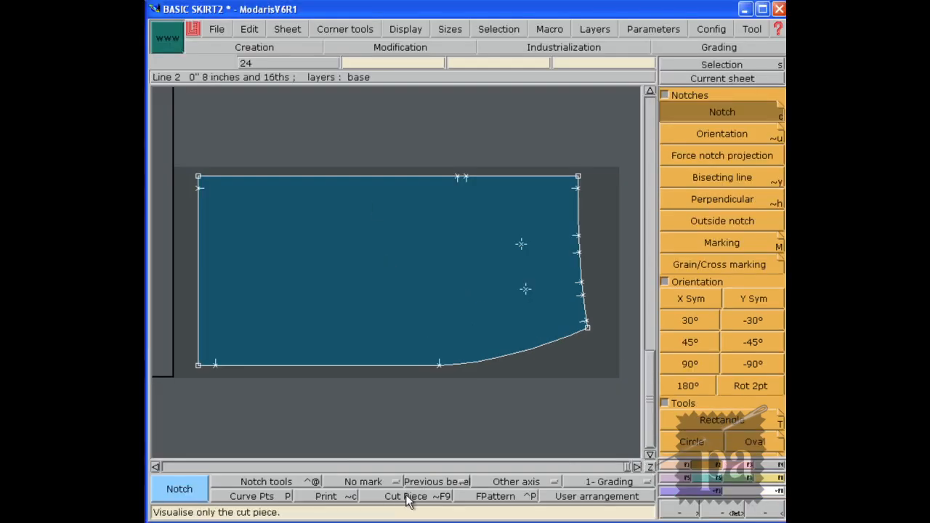
click(306, 517)
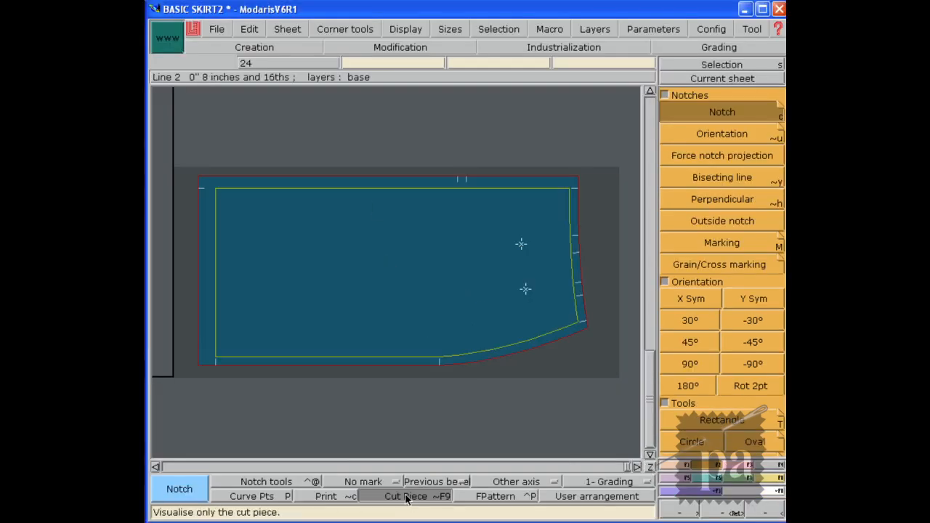